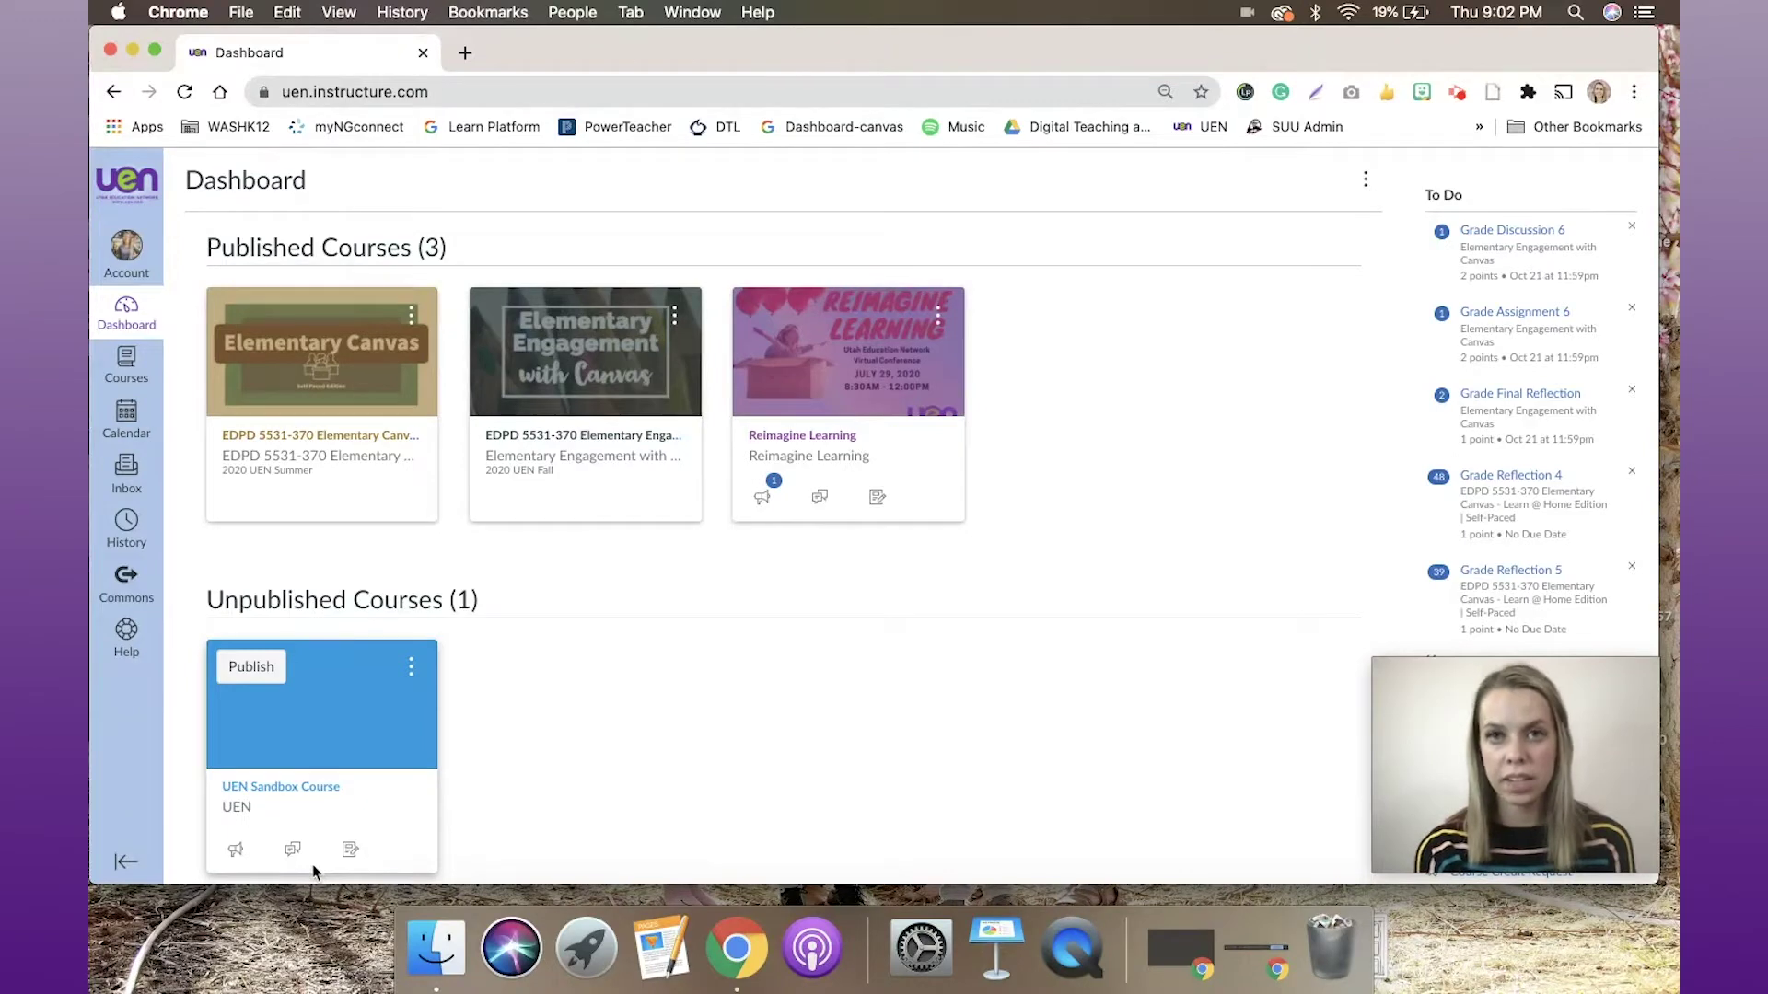
Open the gradebook of the EDPD 5531-370 Elementary Canvas course and look across all of its assignment columns.
{"action": "left_click", "coordinate": [129, 314]}
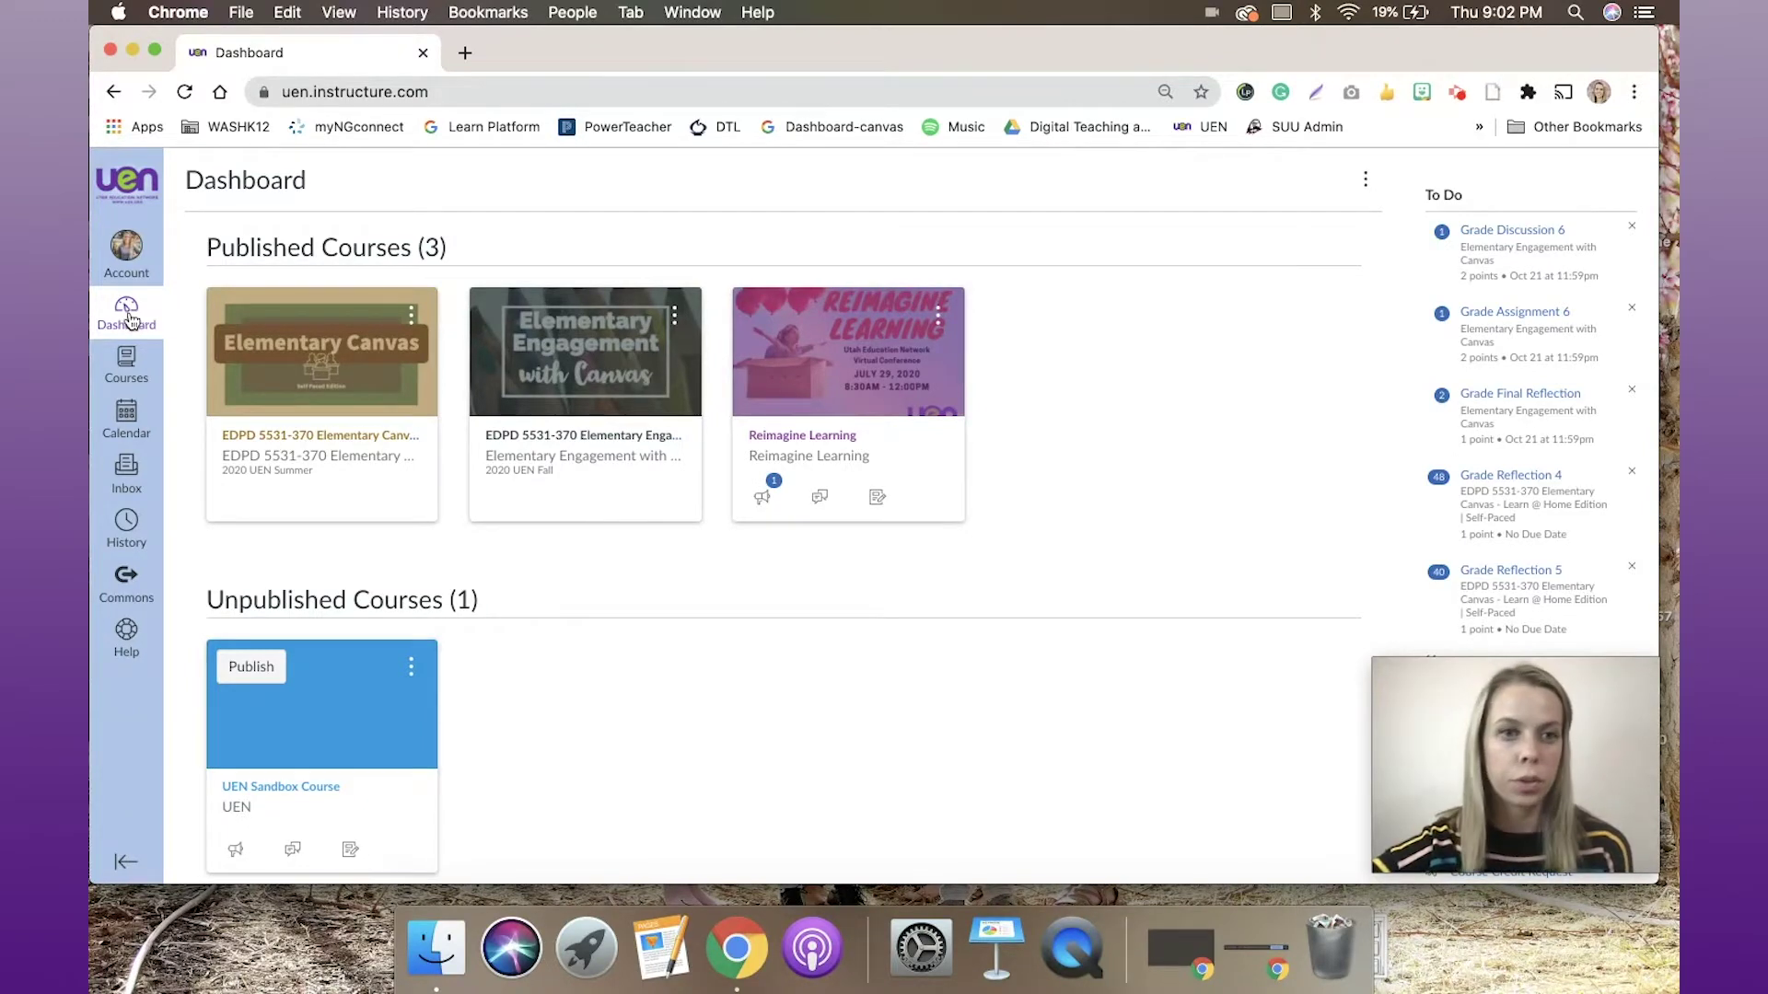
{"action": "left_click", "coordinate": [347, 406]}
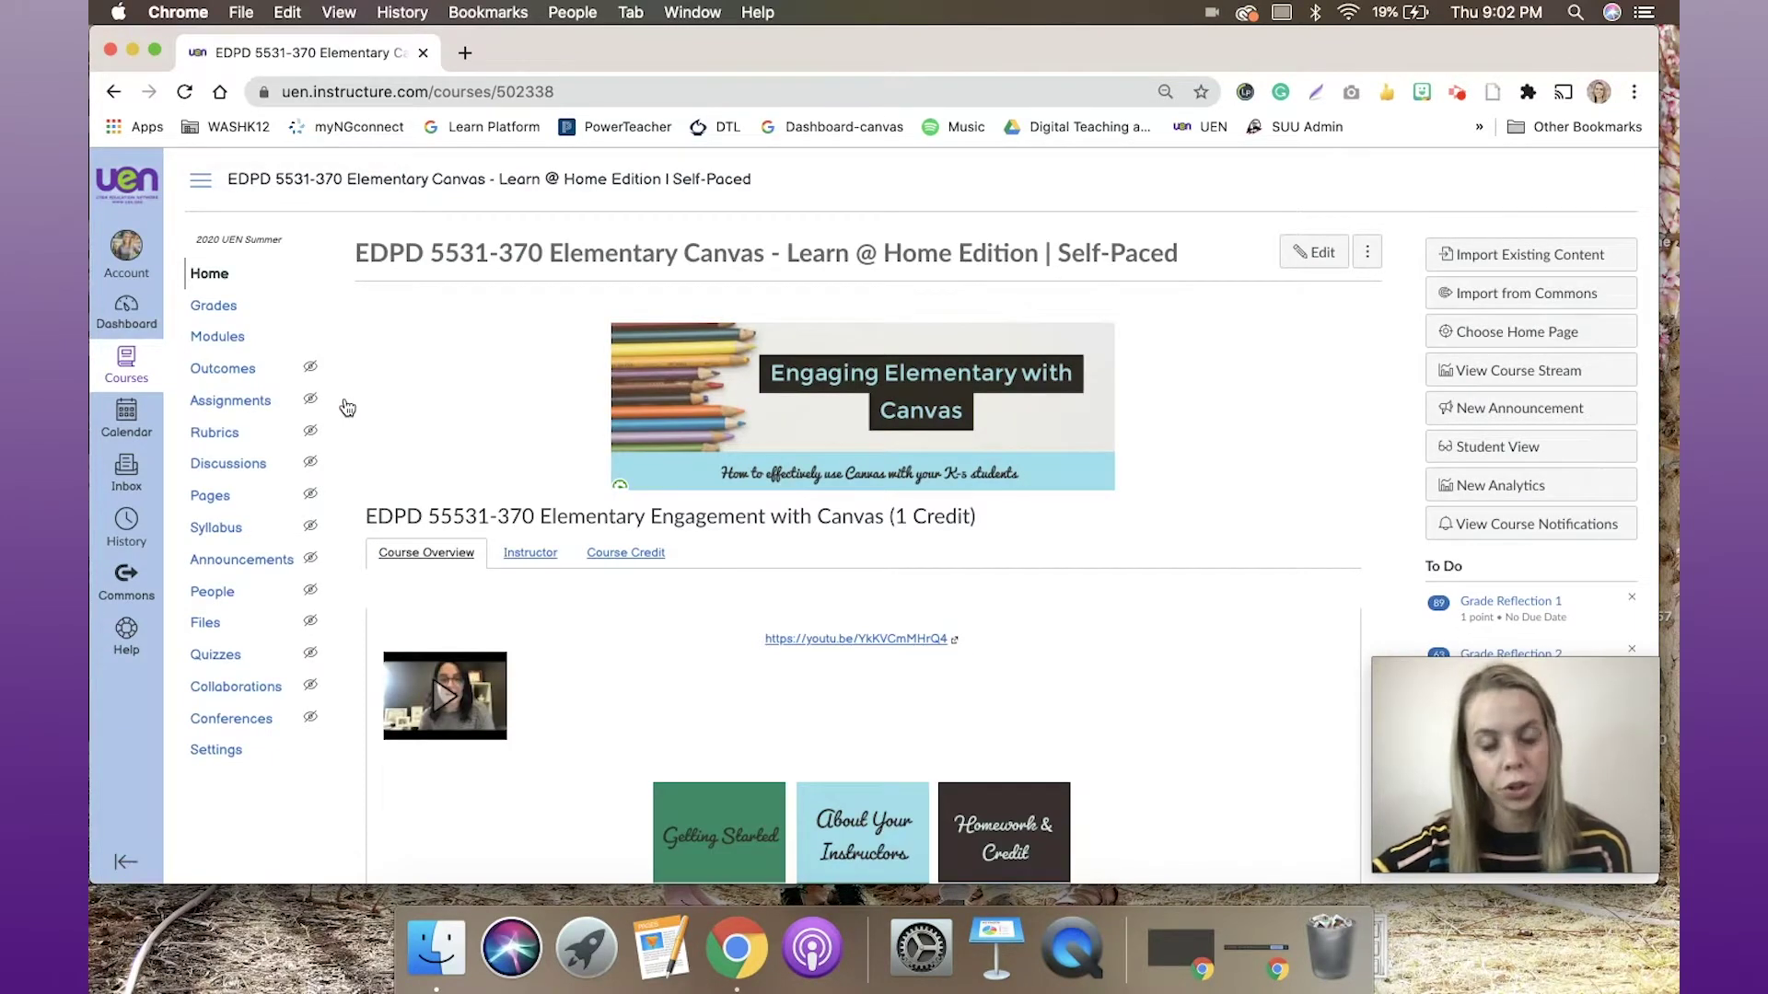
{"action": "left_click", "coordinate": [219, 306]}
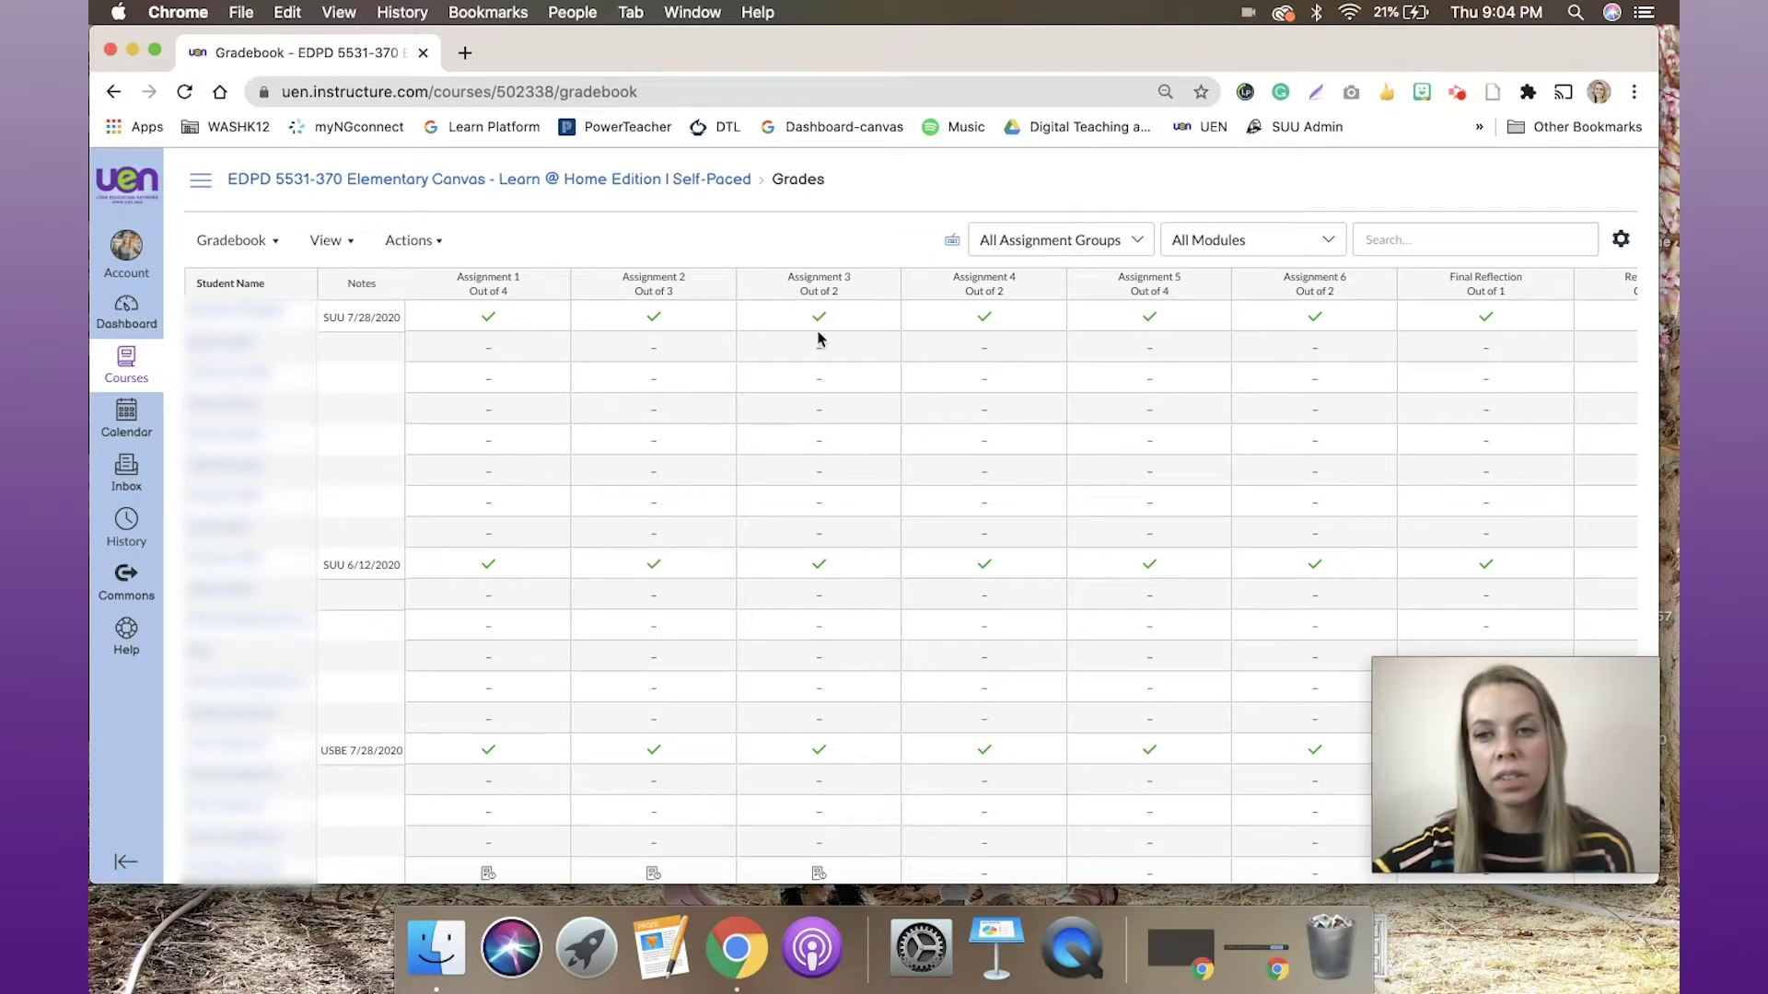
{"action": "scroll", "coordinate": [818, 336], "scroll_direction": "right", "scroll_amount": 5}
{"action": "scroll", "coordinate": [818, 338], "scroll_direction": "right", "scroll_amount": 8}
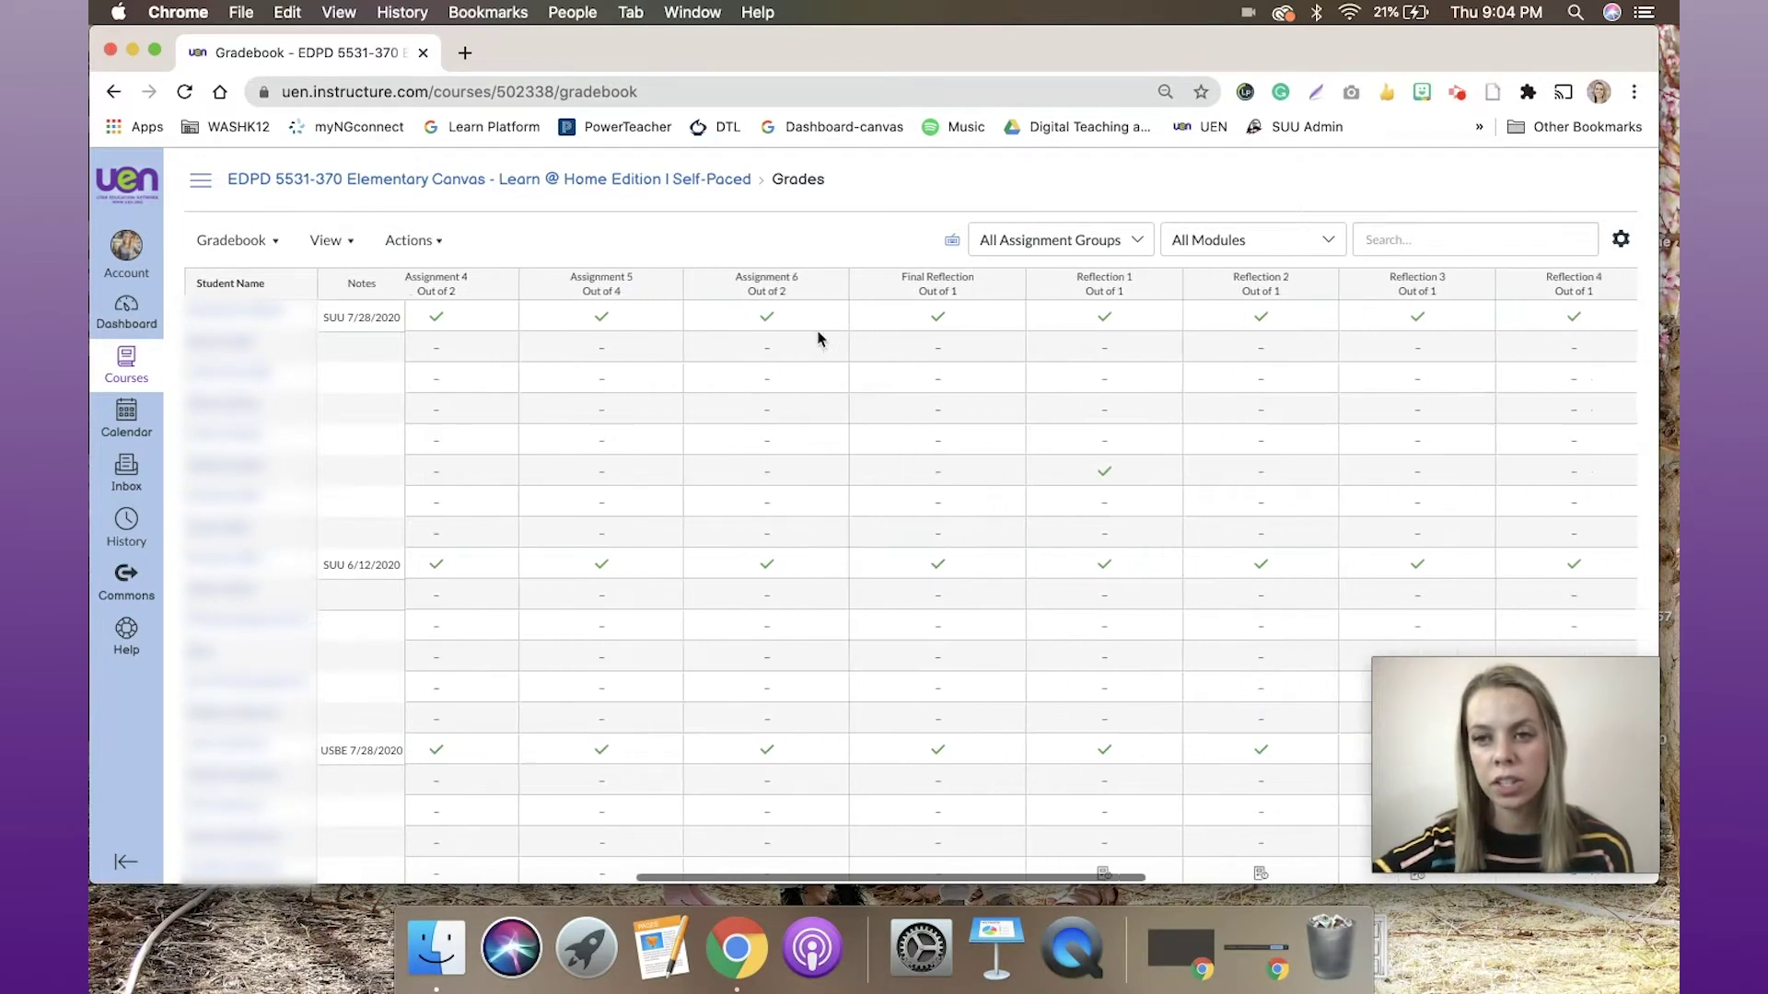
{"action": "scroll", "coordinate": [817, 338], "scroll_direction": "right", "scroll_amount": 8}
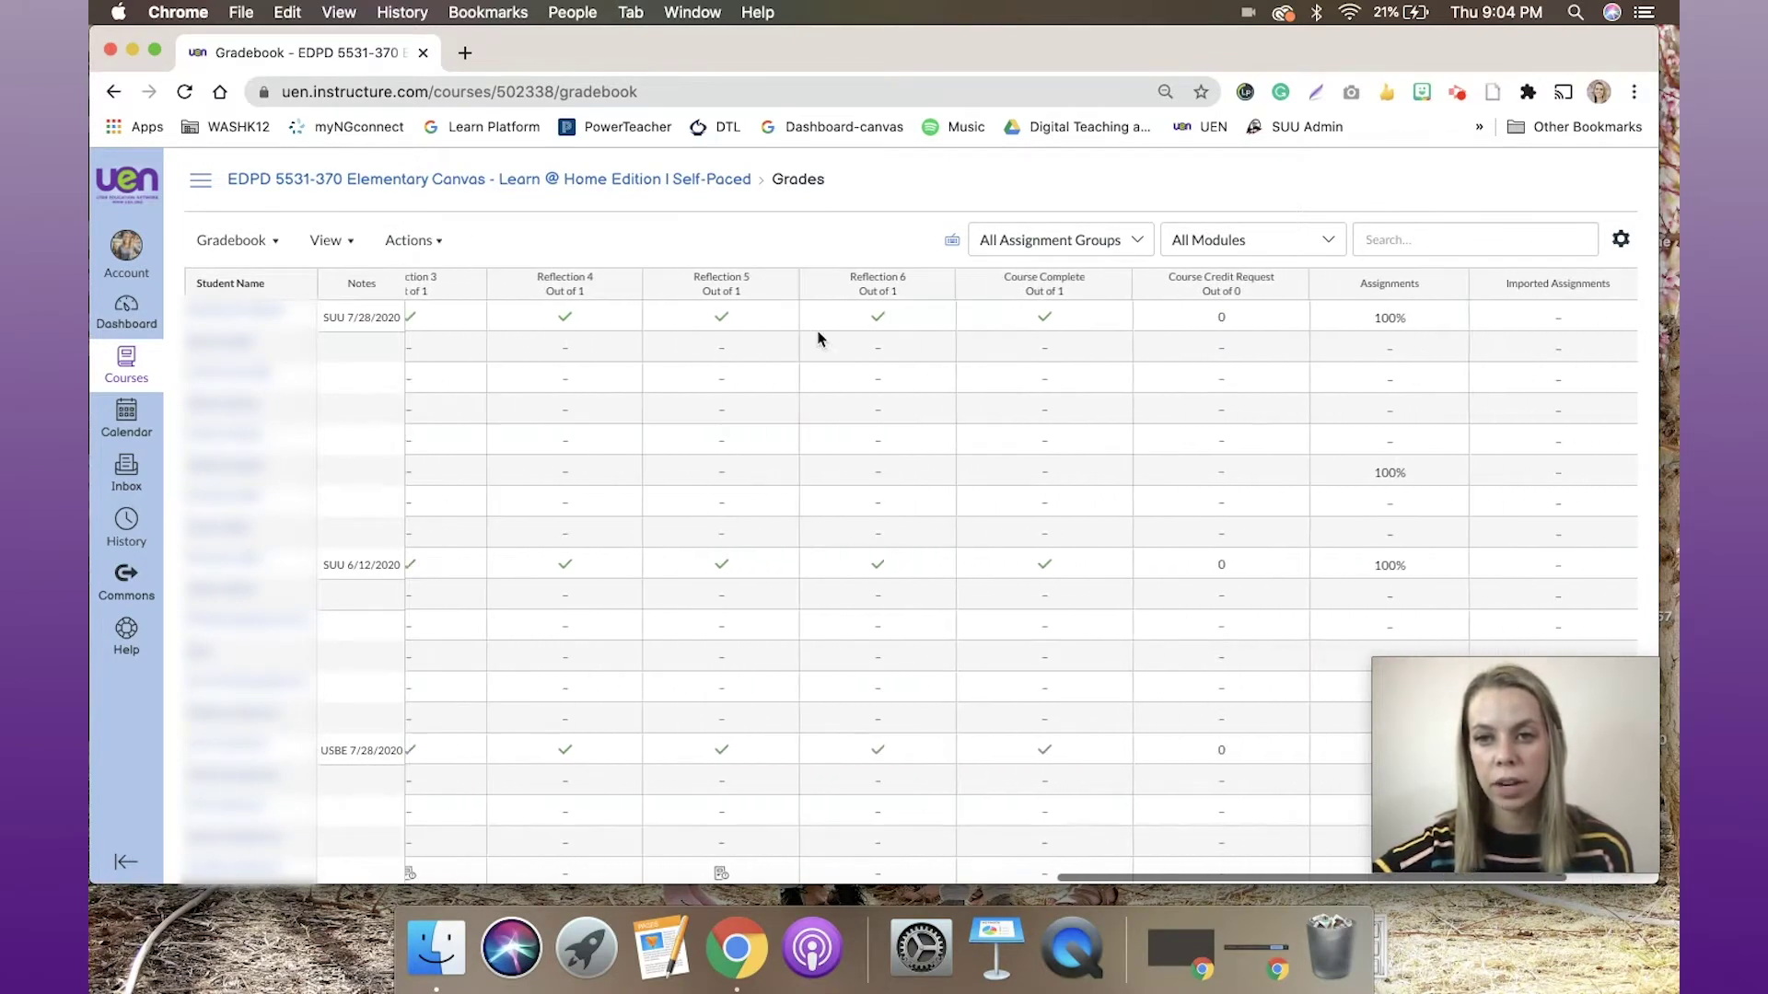
{"action": "scroll", "coordinate": [817, 338], "scroll_direction": "left", "scroll_amount": 15}
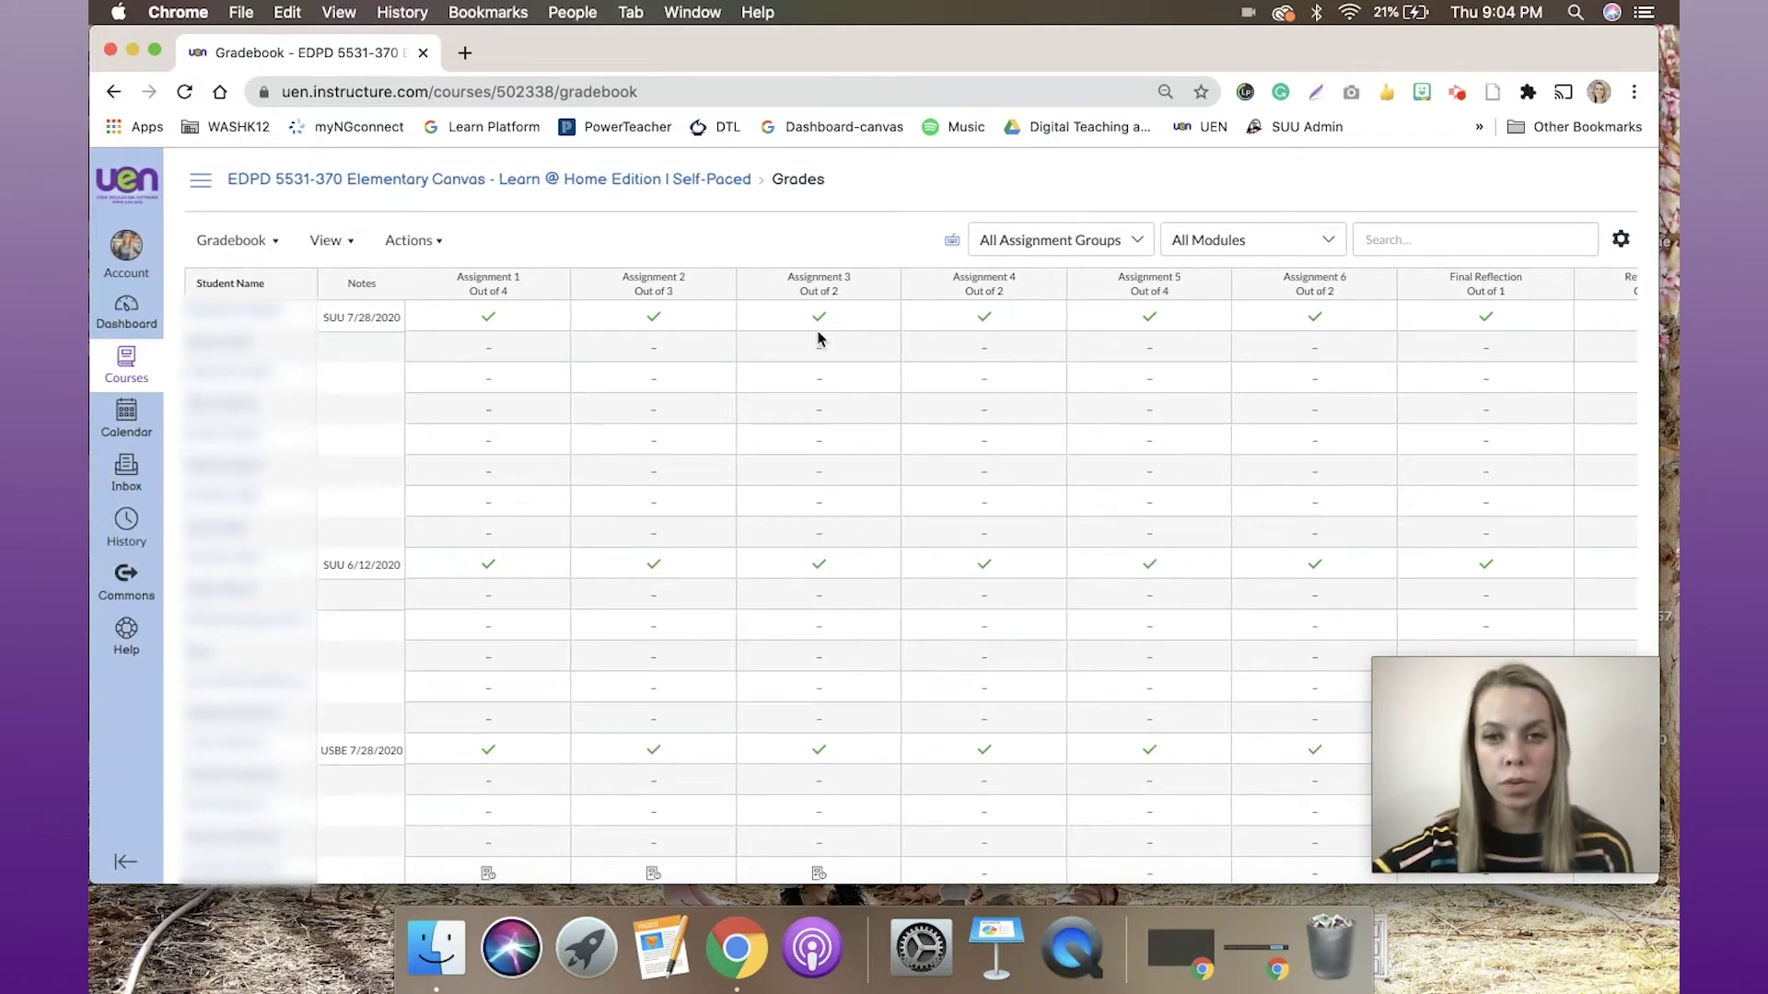
Arrange the gradebook columns by due date from newest to oldest and review the resulting order.
{"action": "left_click", "coordinate": [348, 247]}
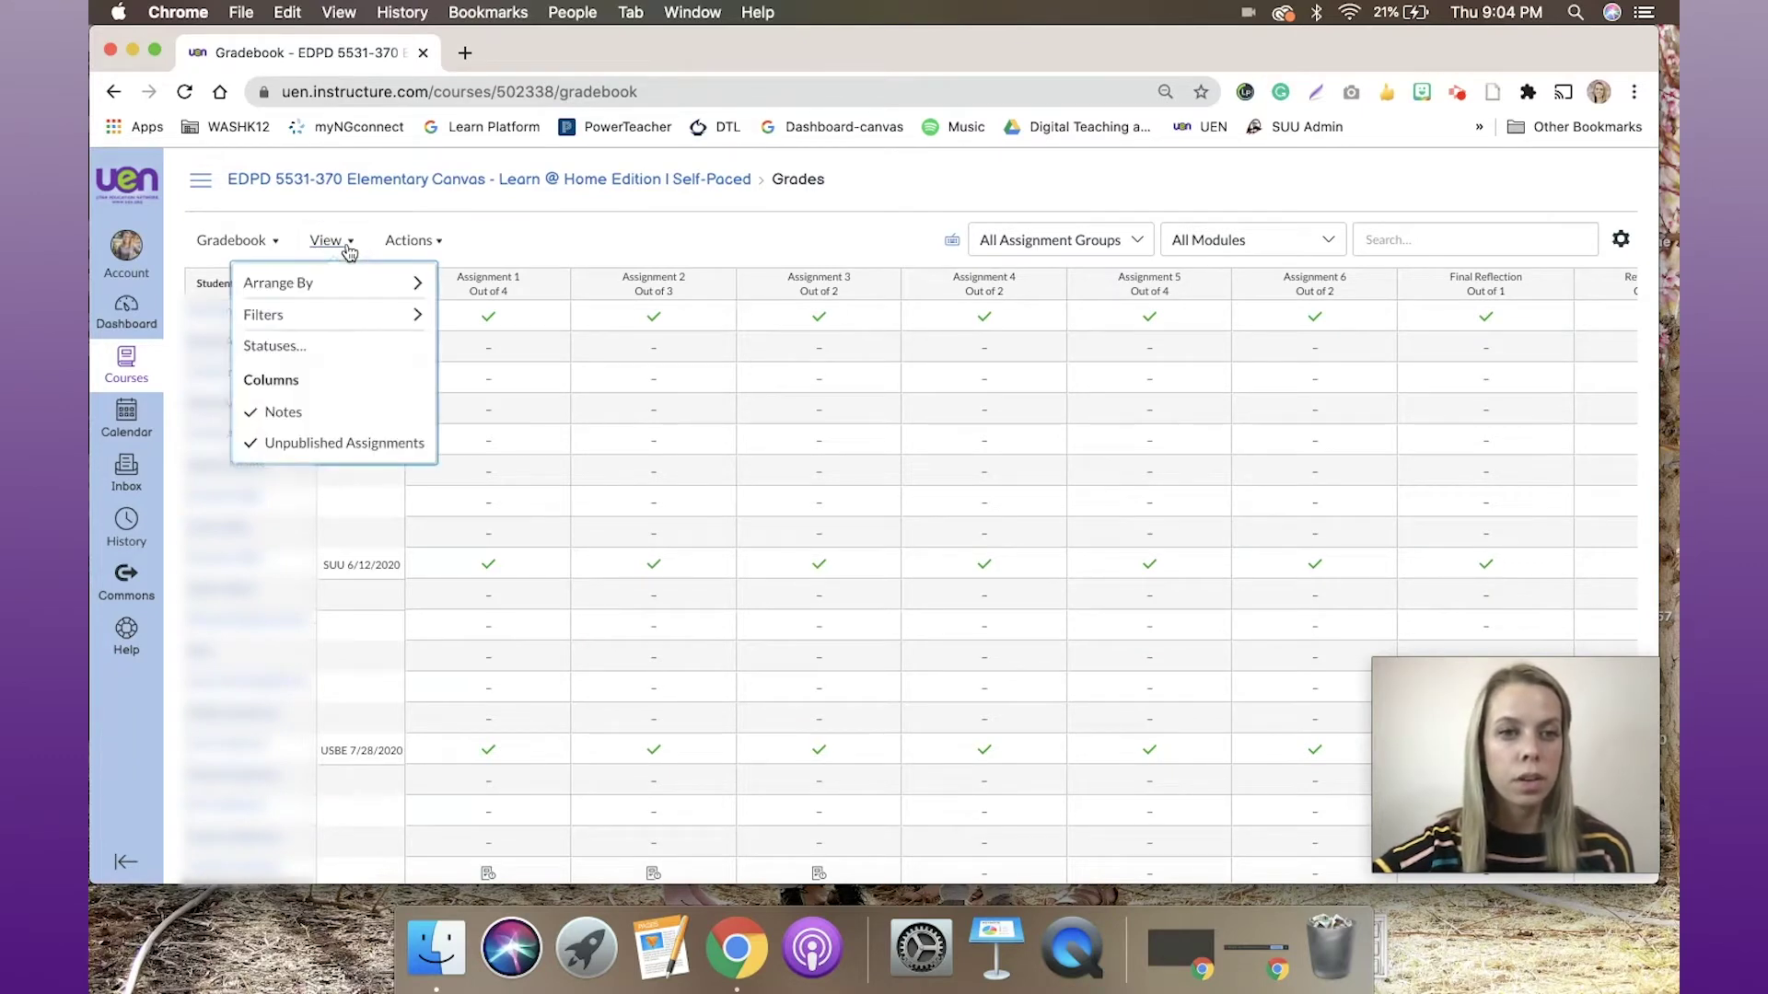
{"action": "mouse_move", "coordinate": [345, 284]}
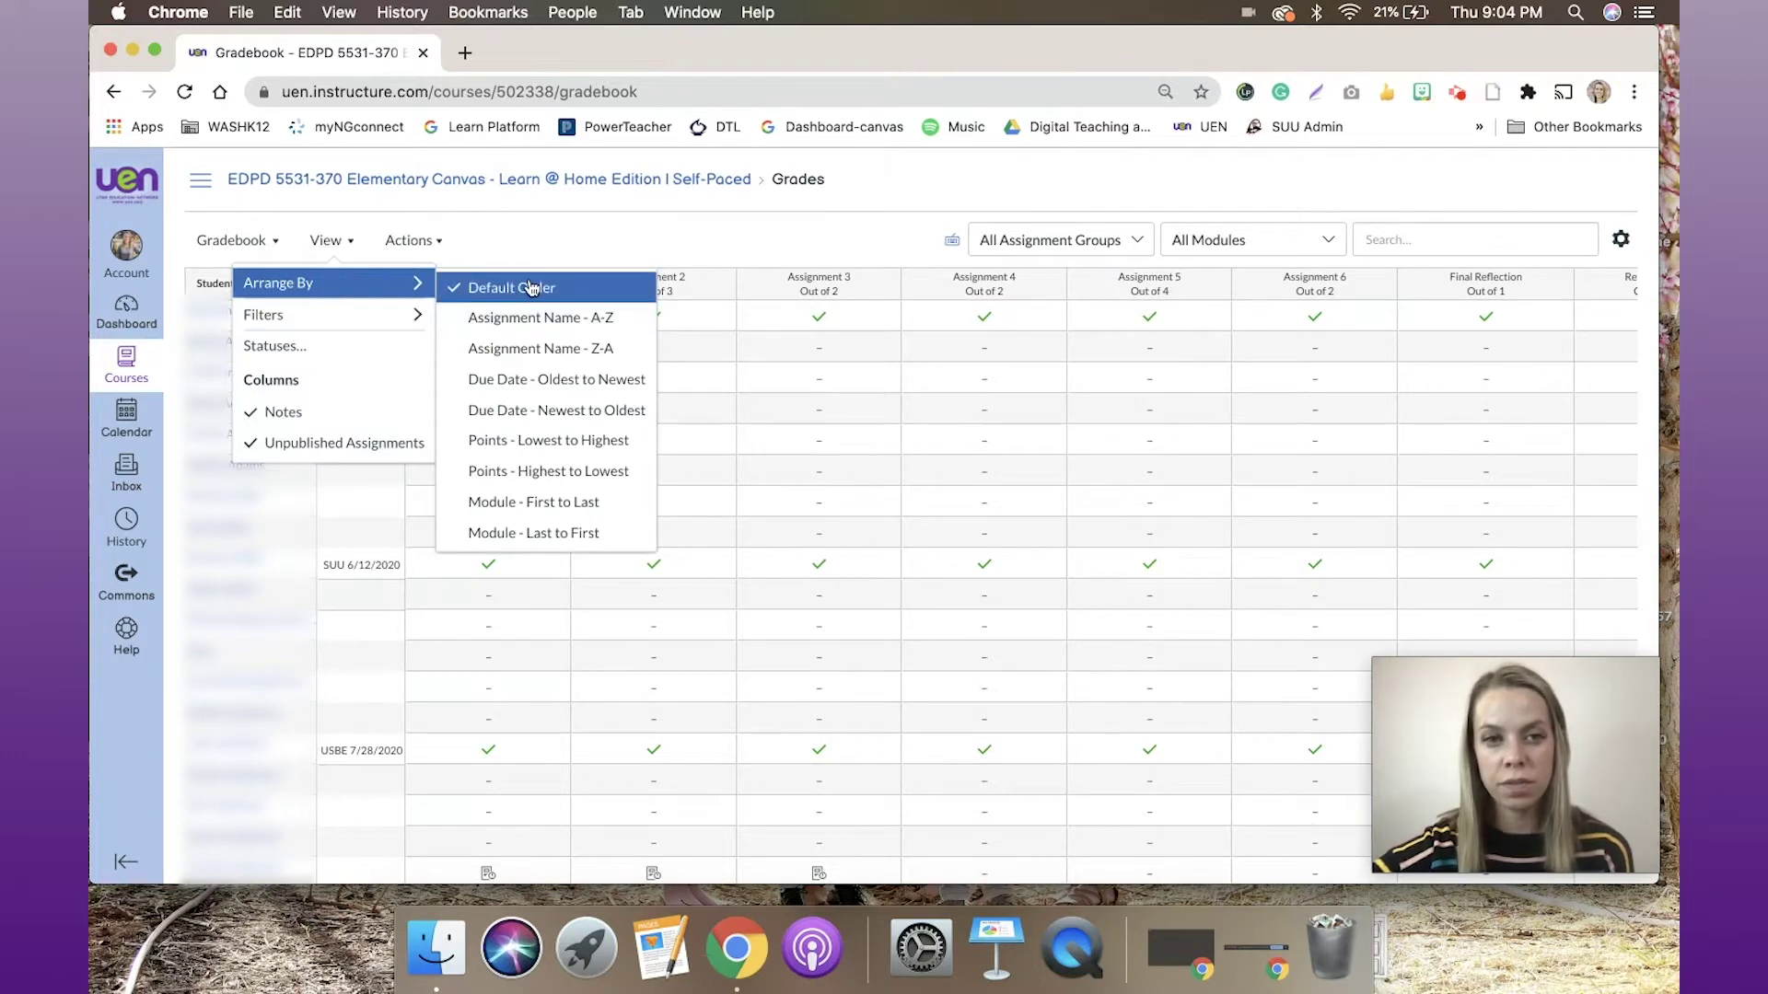
{"action": "left_click", "coordinate": [527, 411]}
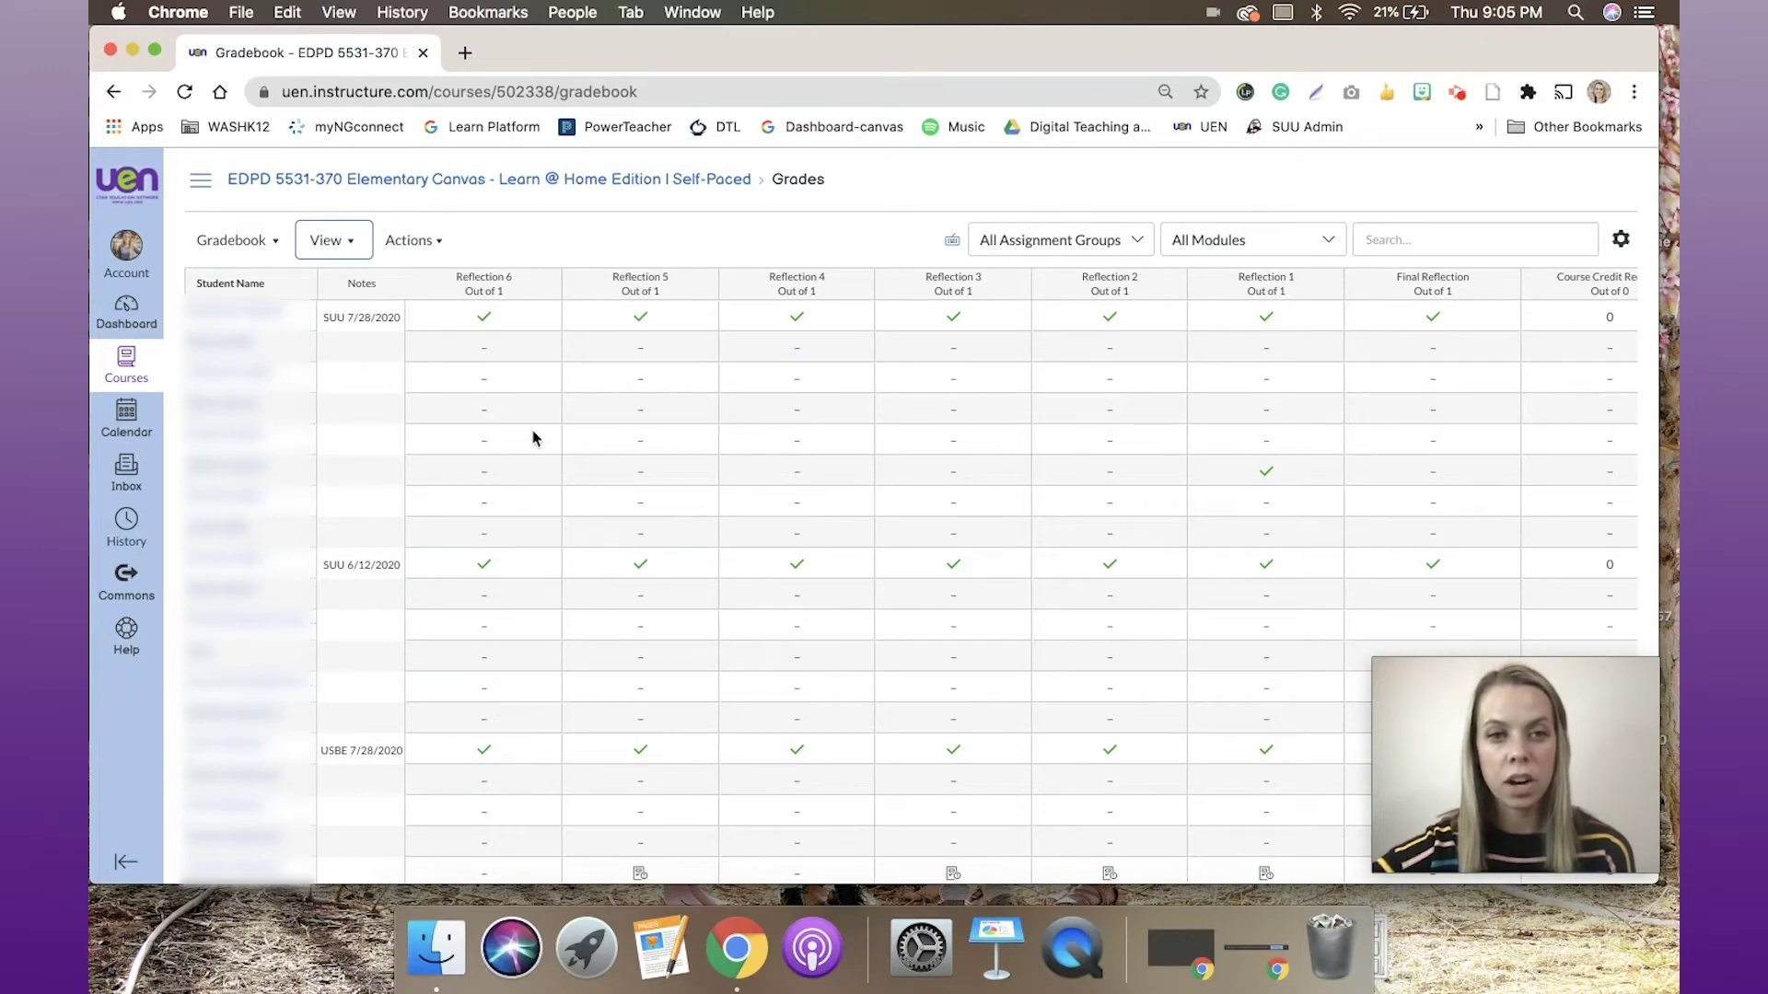
{"action": "scroll", "coordinate": [999, 515], "scroll_direction": "right", "scroll_amount": 10}
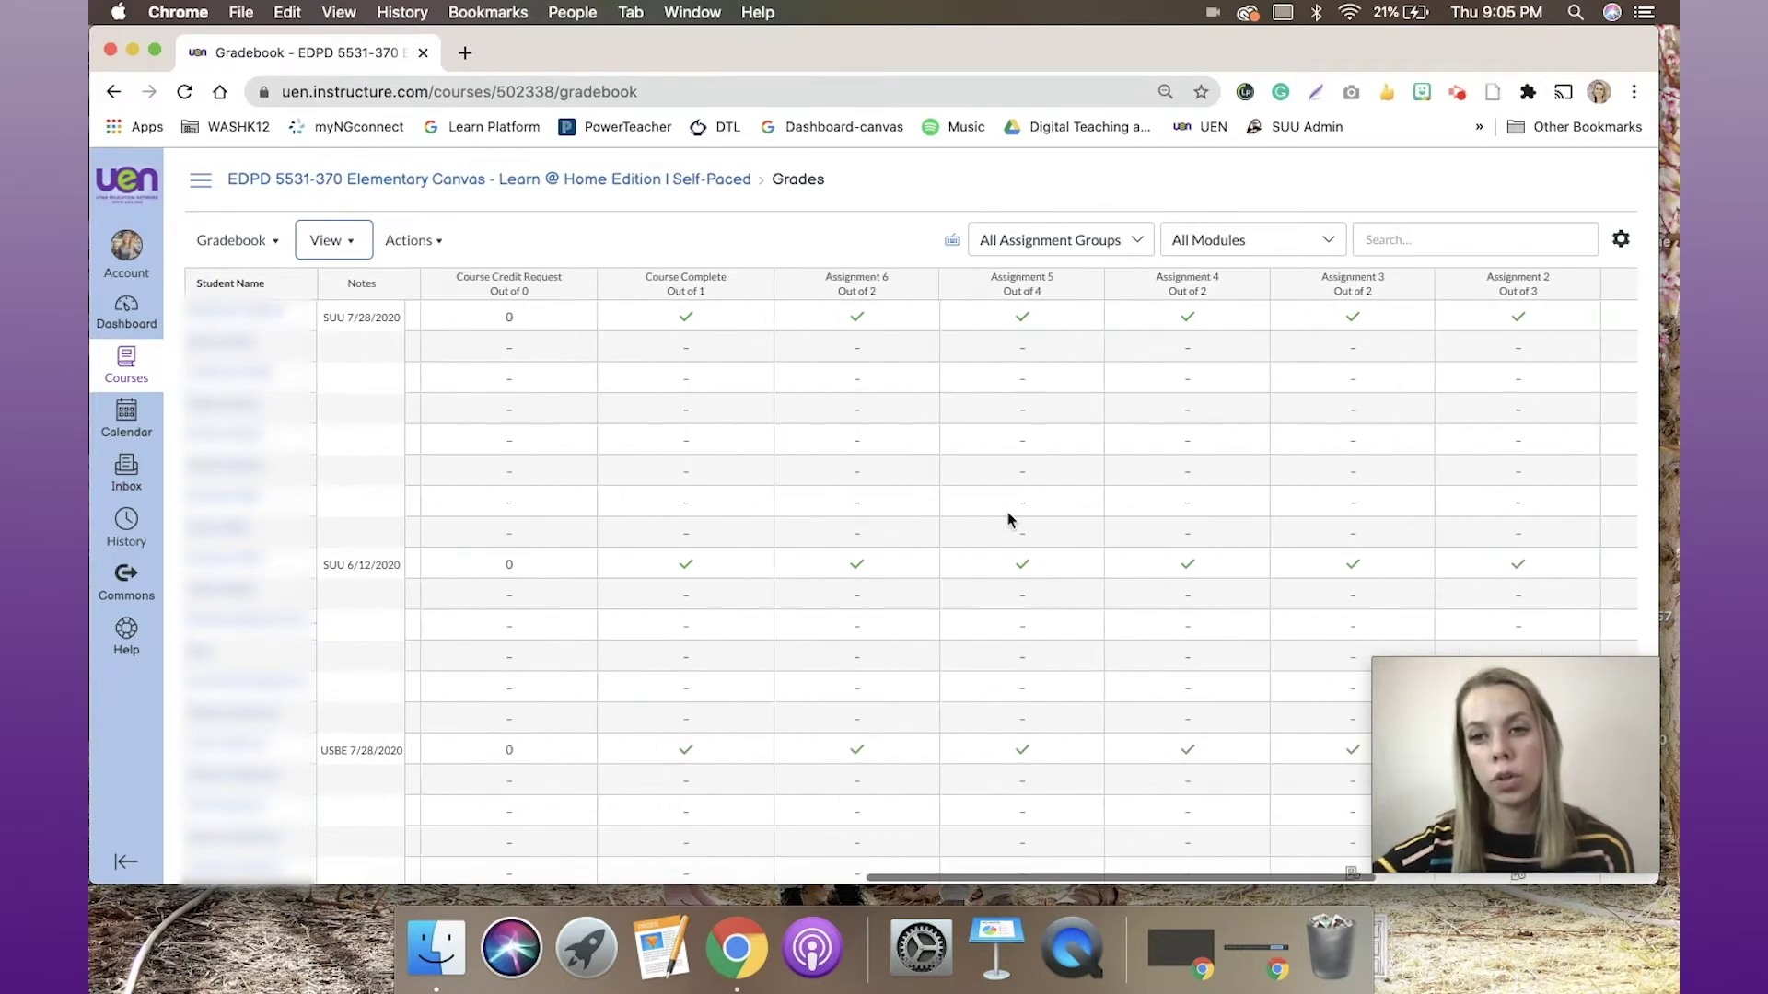
{"action": "scroll", "coordinate": [1008, 520], "scroll_direction": "right", "scroll_amount": 6}
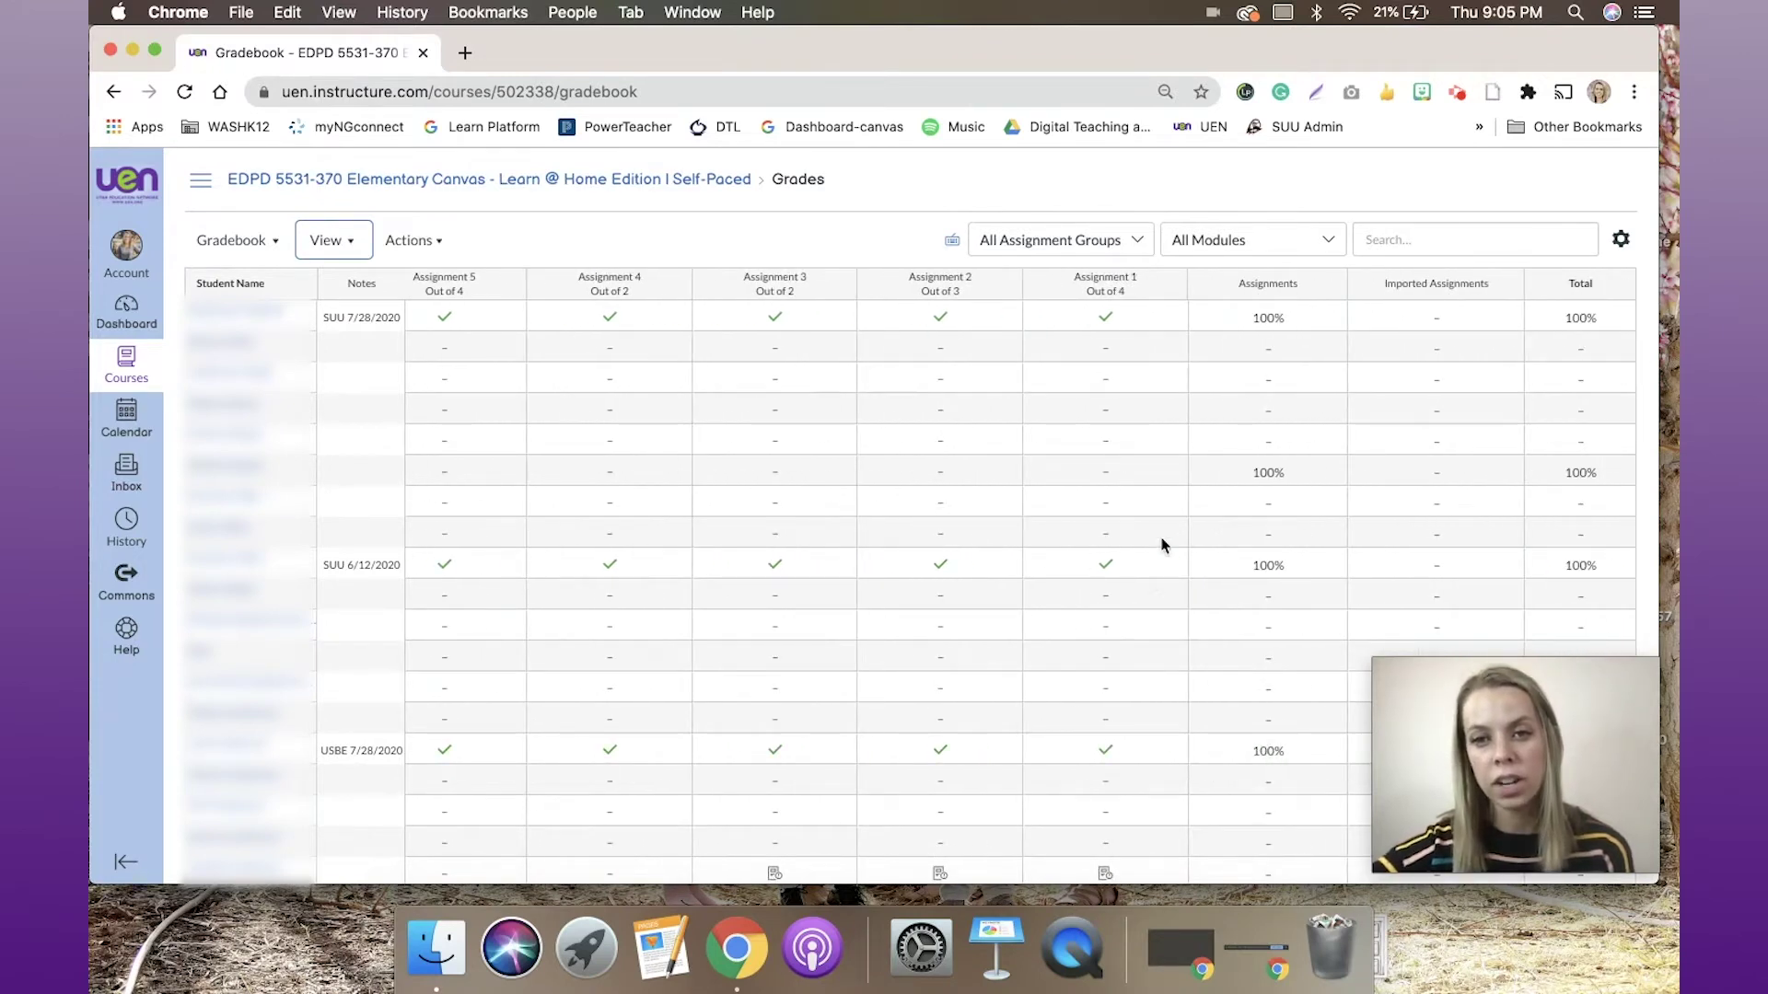
{"action": "scroll", "coordinate": [1162, 546], "scroll_direction": "left", "scroll_amount": 10}
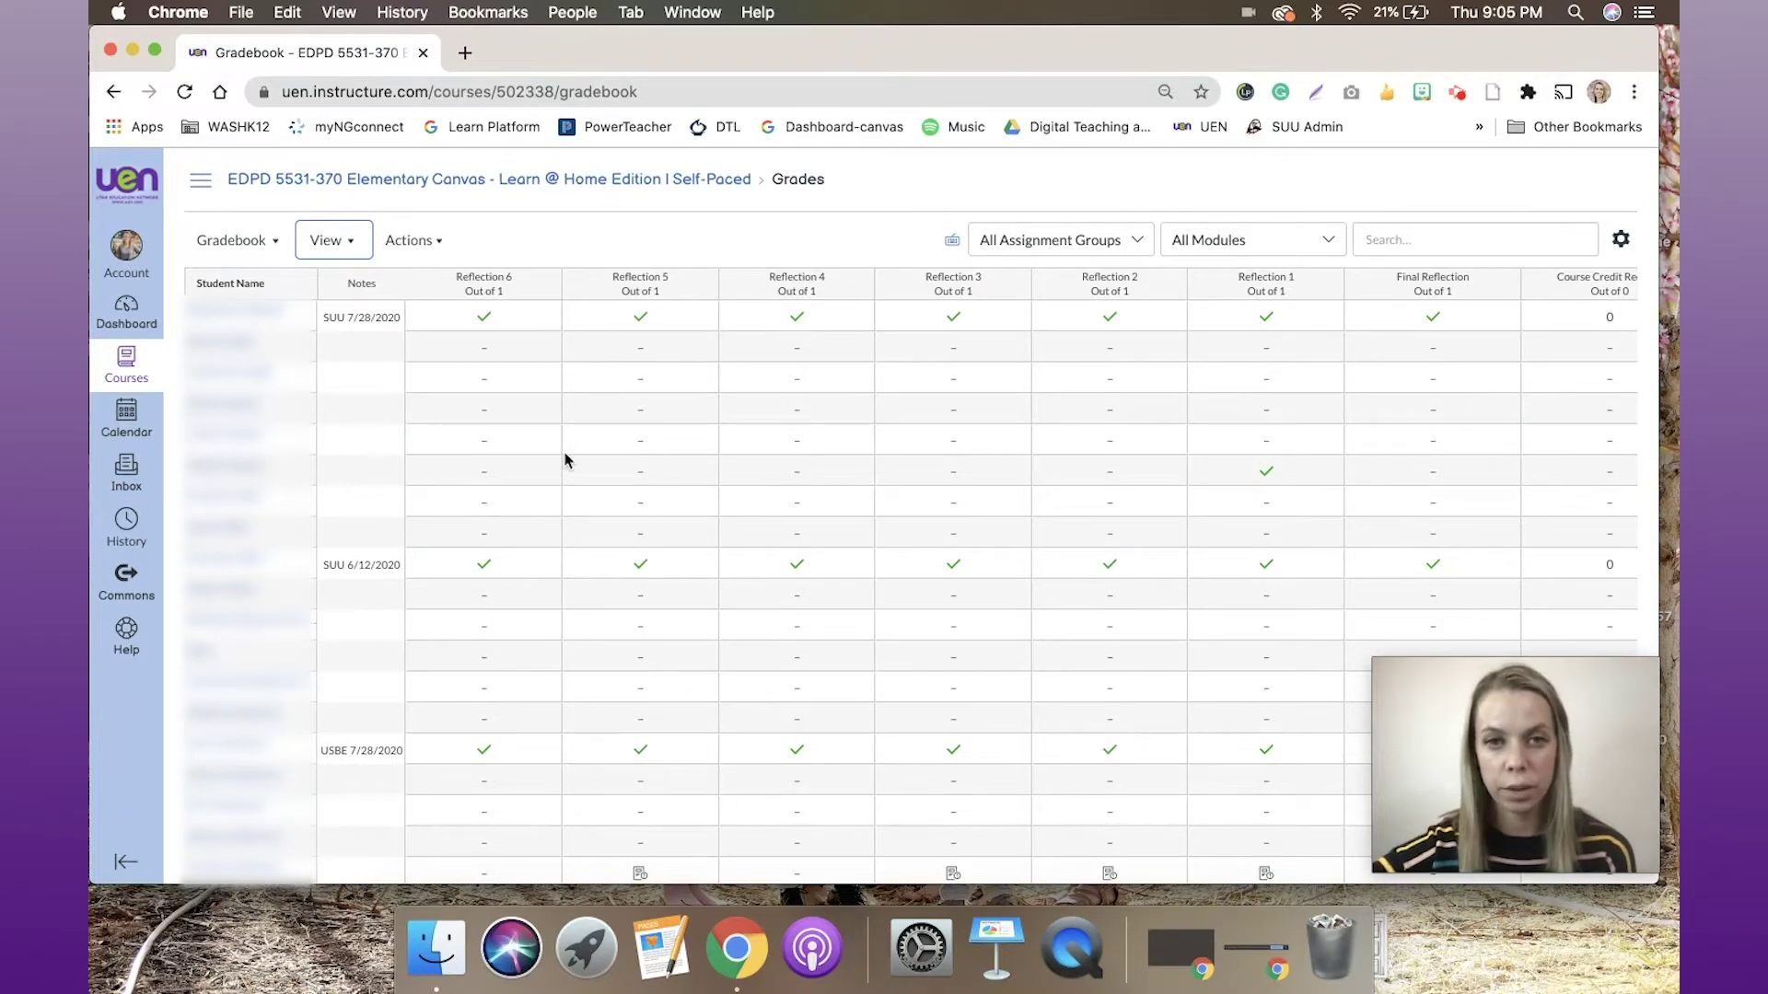
Arrange the gradebook columns by module from first to last.
{"action": "left_click", "coordinate": [349, 243]}
{"action": "left_click", "coordinate": [278, 283]}
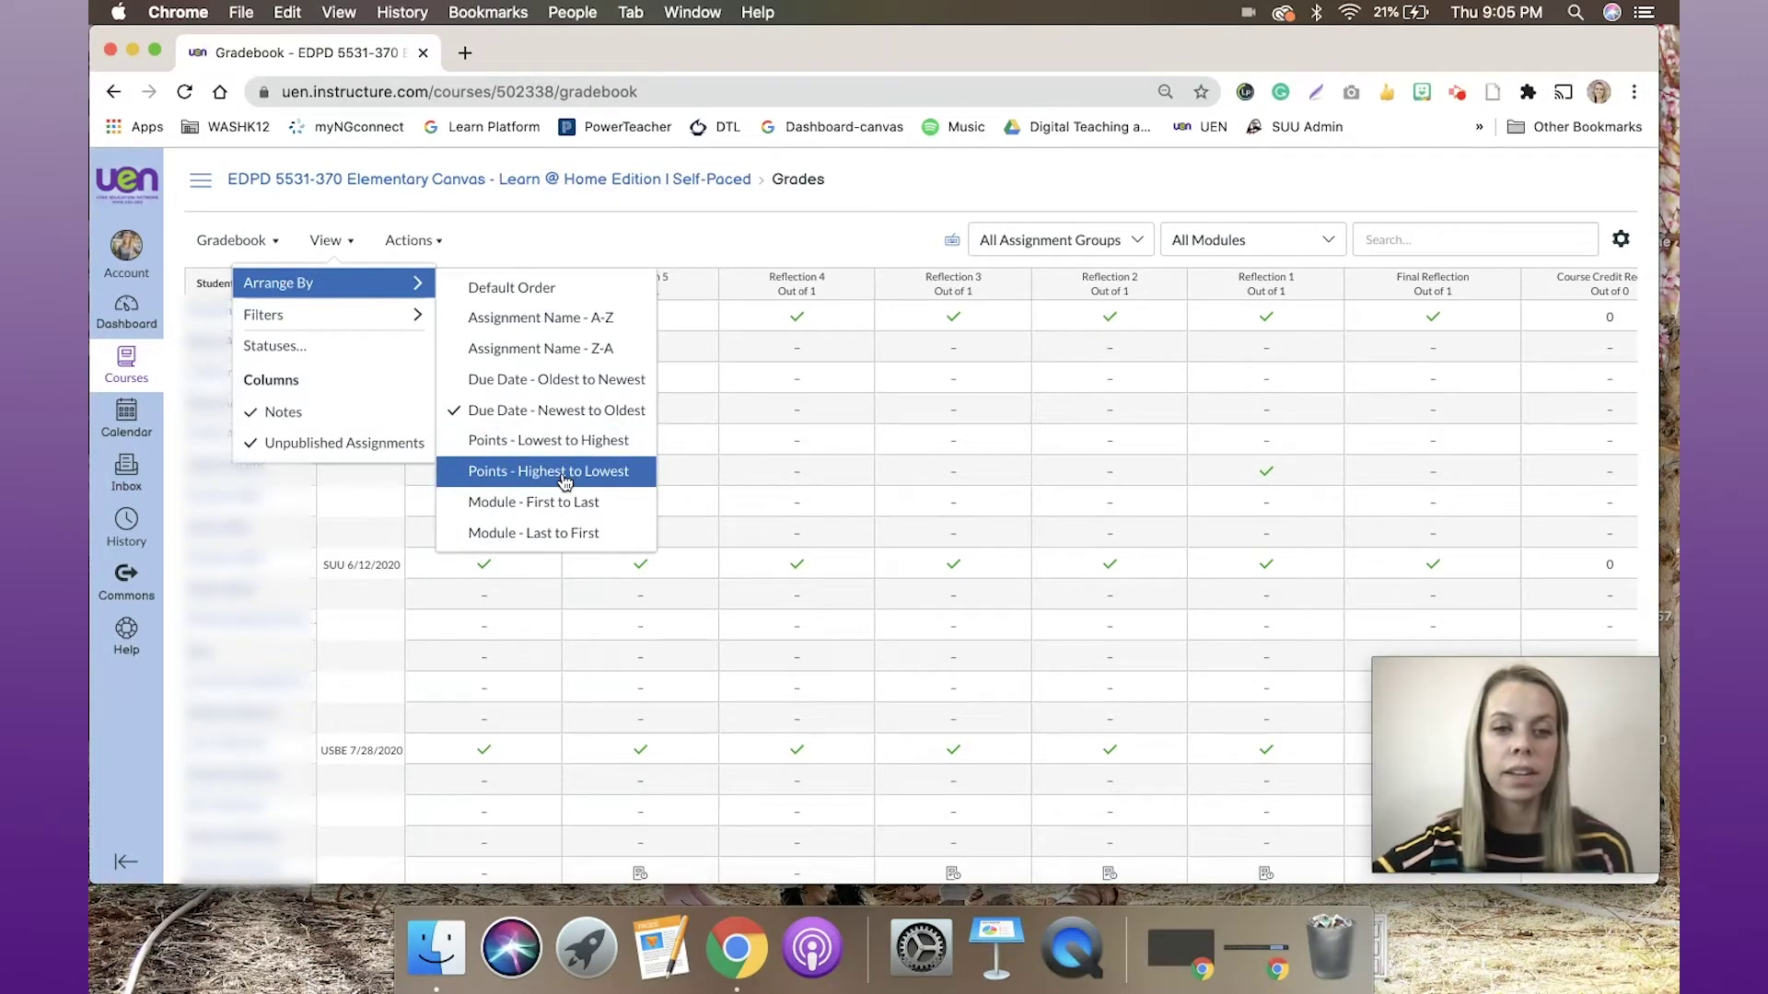
{"action": "left_click", "coordinate": [551, 512]}
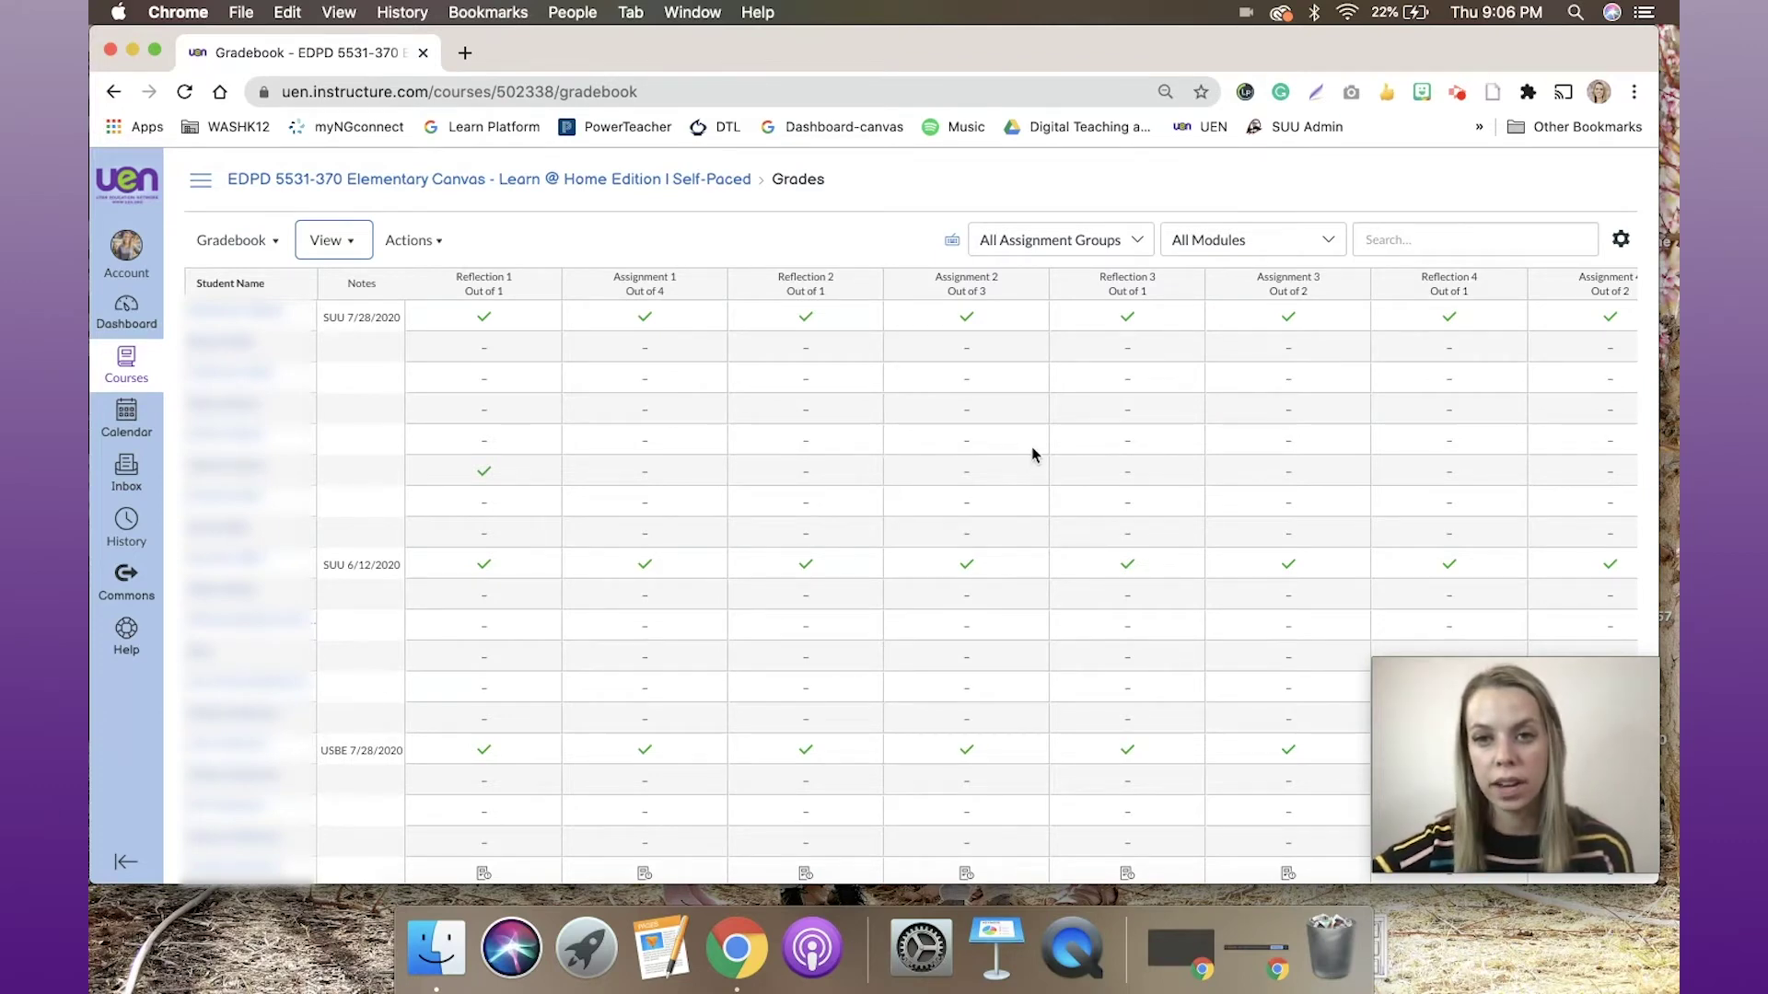
Filter the gradebook by the Amazing Assignments module and switch the filter to Canvas as Your Communication Hub.
{"action": "left_click", "coordinate": [1212, 242]}
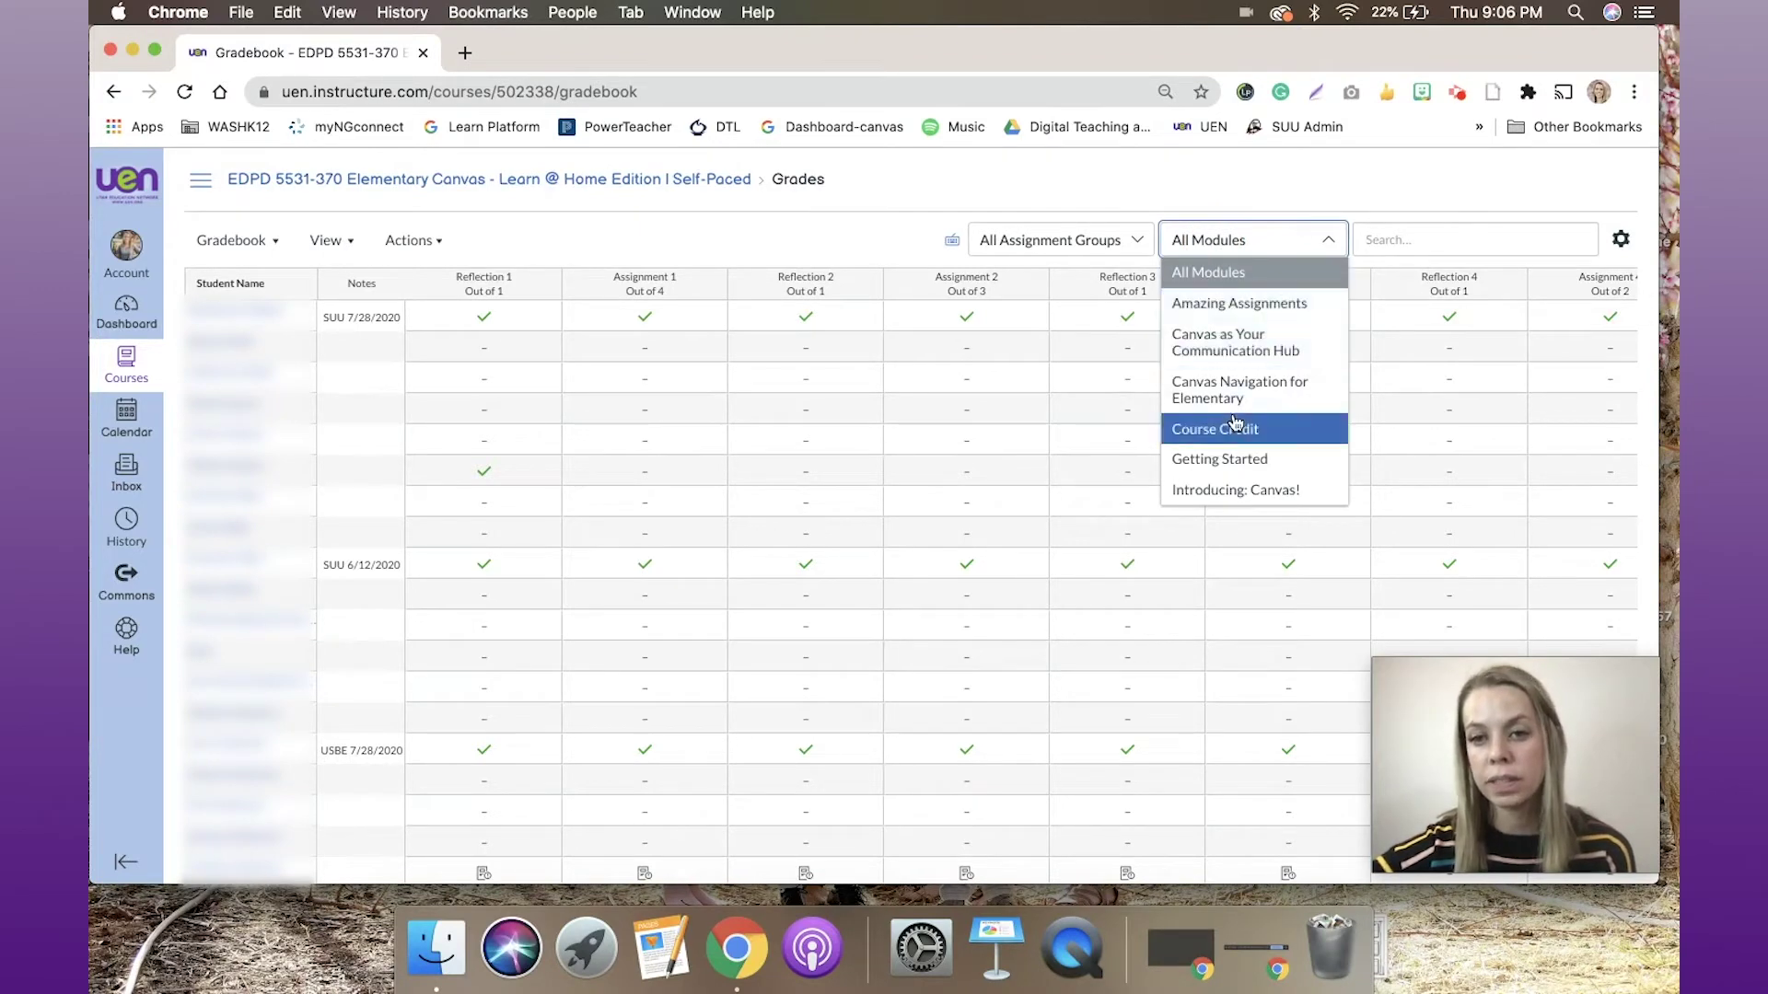
{"action": "left_click", "coordinate": [1213, 307]}
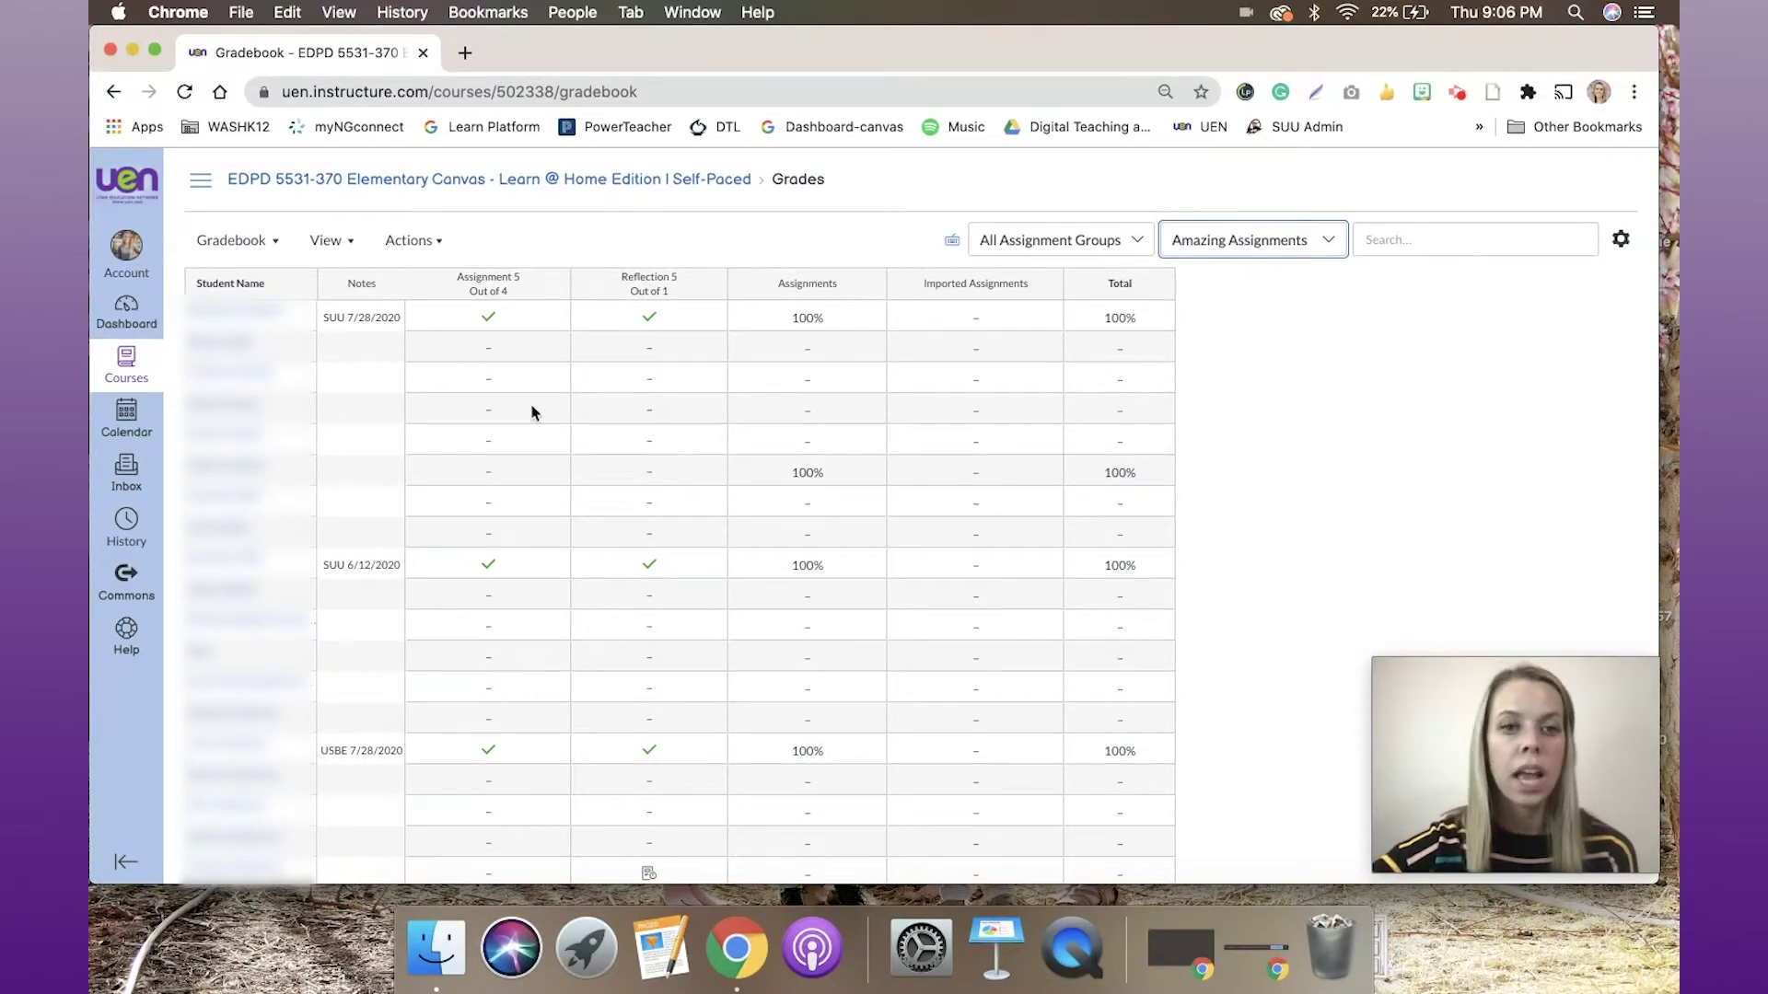
{"action": "left_click", "coordinate": [1222, 243]}
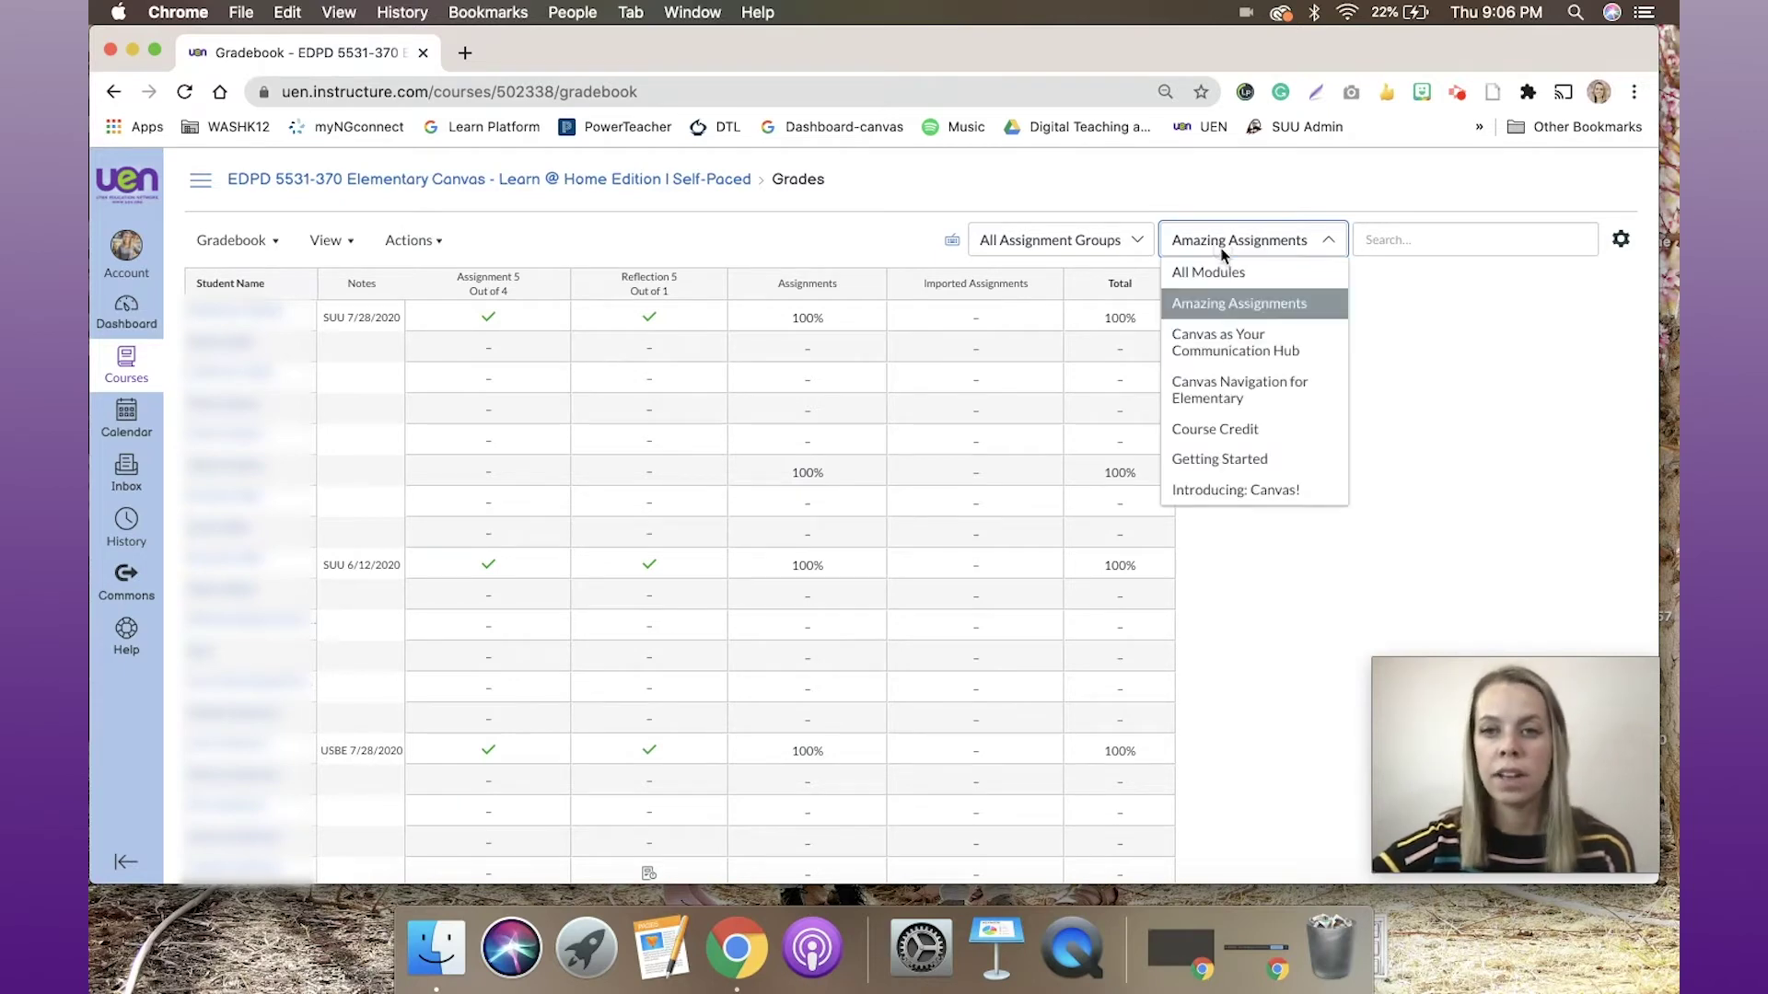
{"action": "left_click", "coordinate": [1211, 350]}
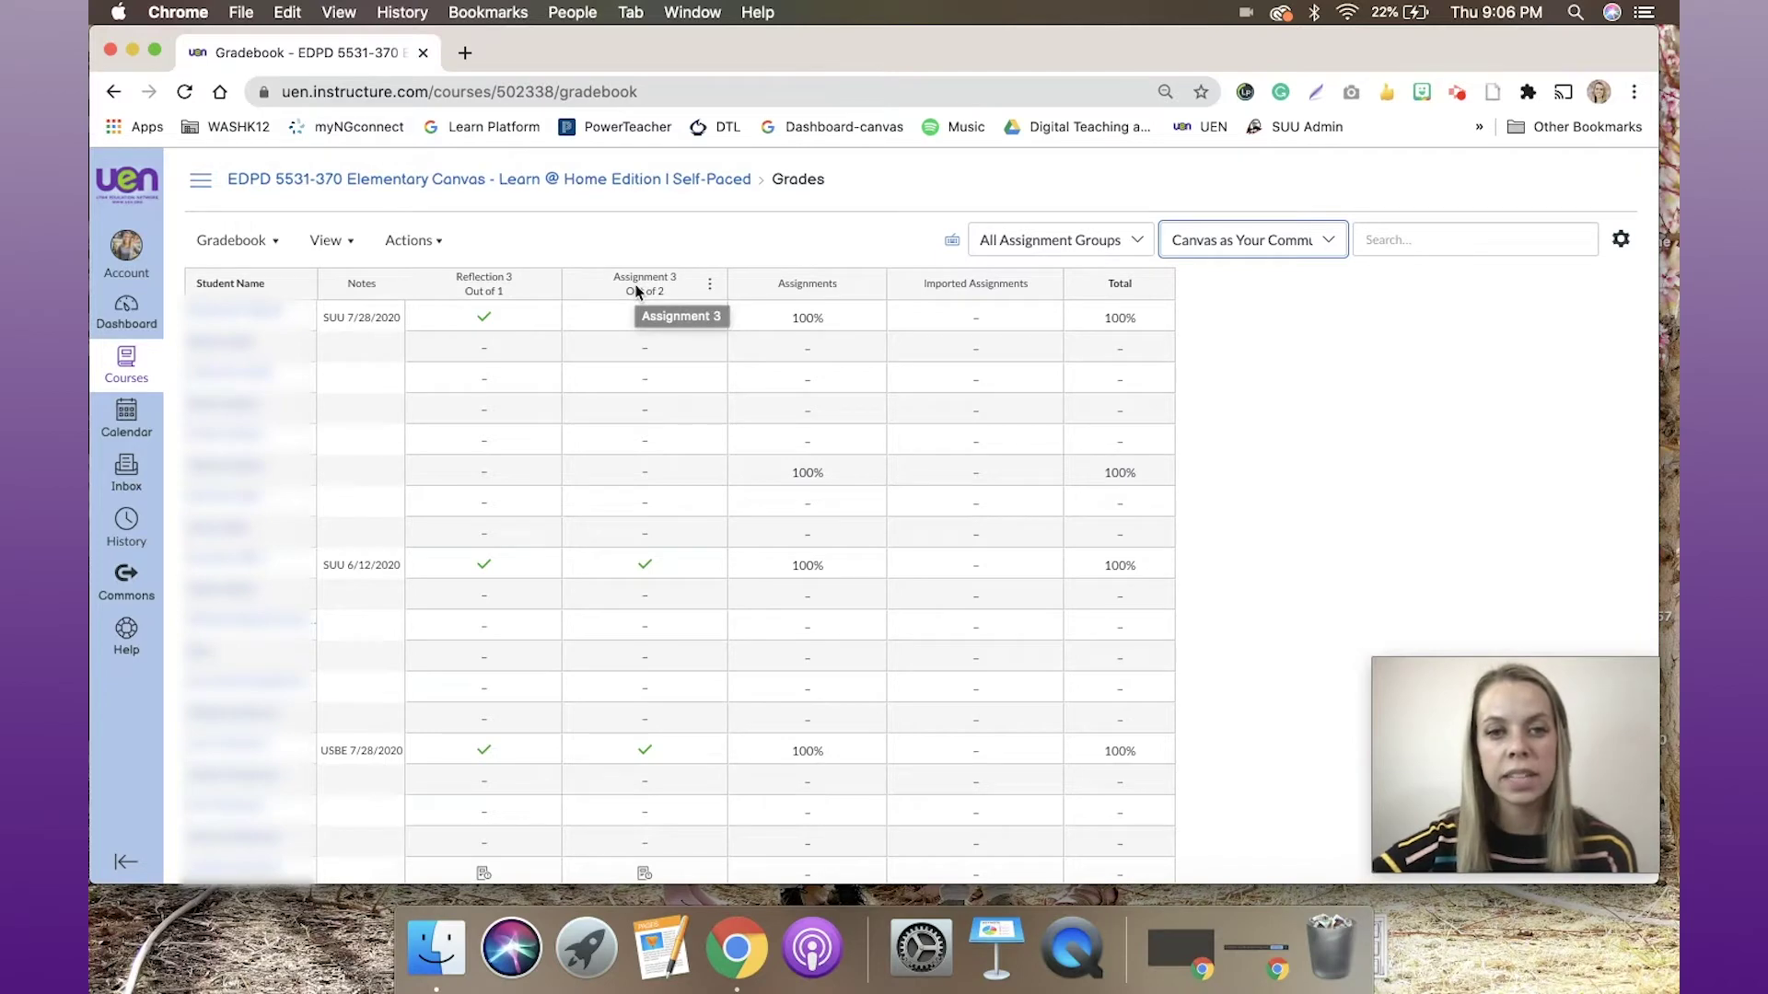
Review the gradebook's available filter types and its list of submission status colours, and close the list.
{"action": "left_click", "coordinate": [347, 244]}
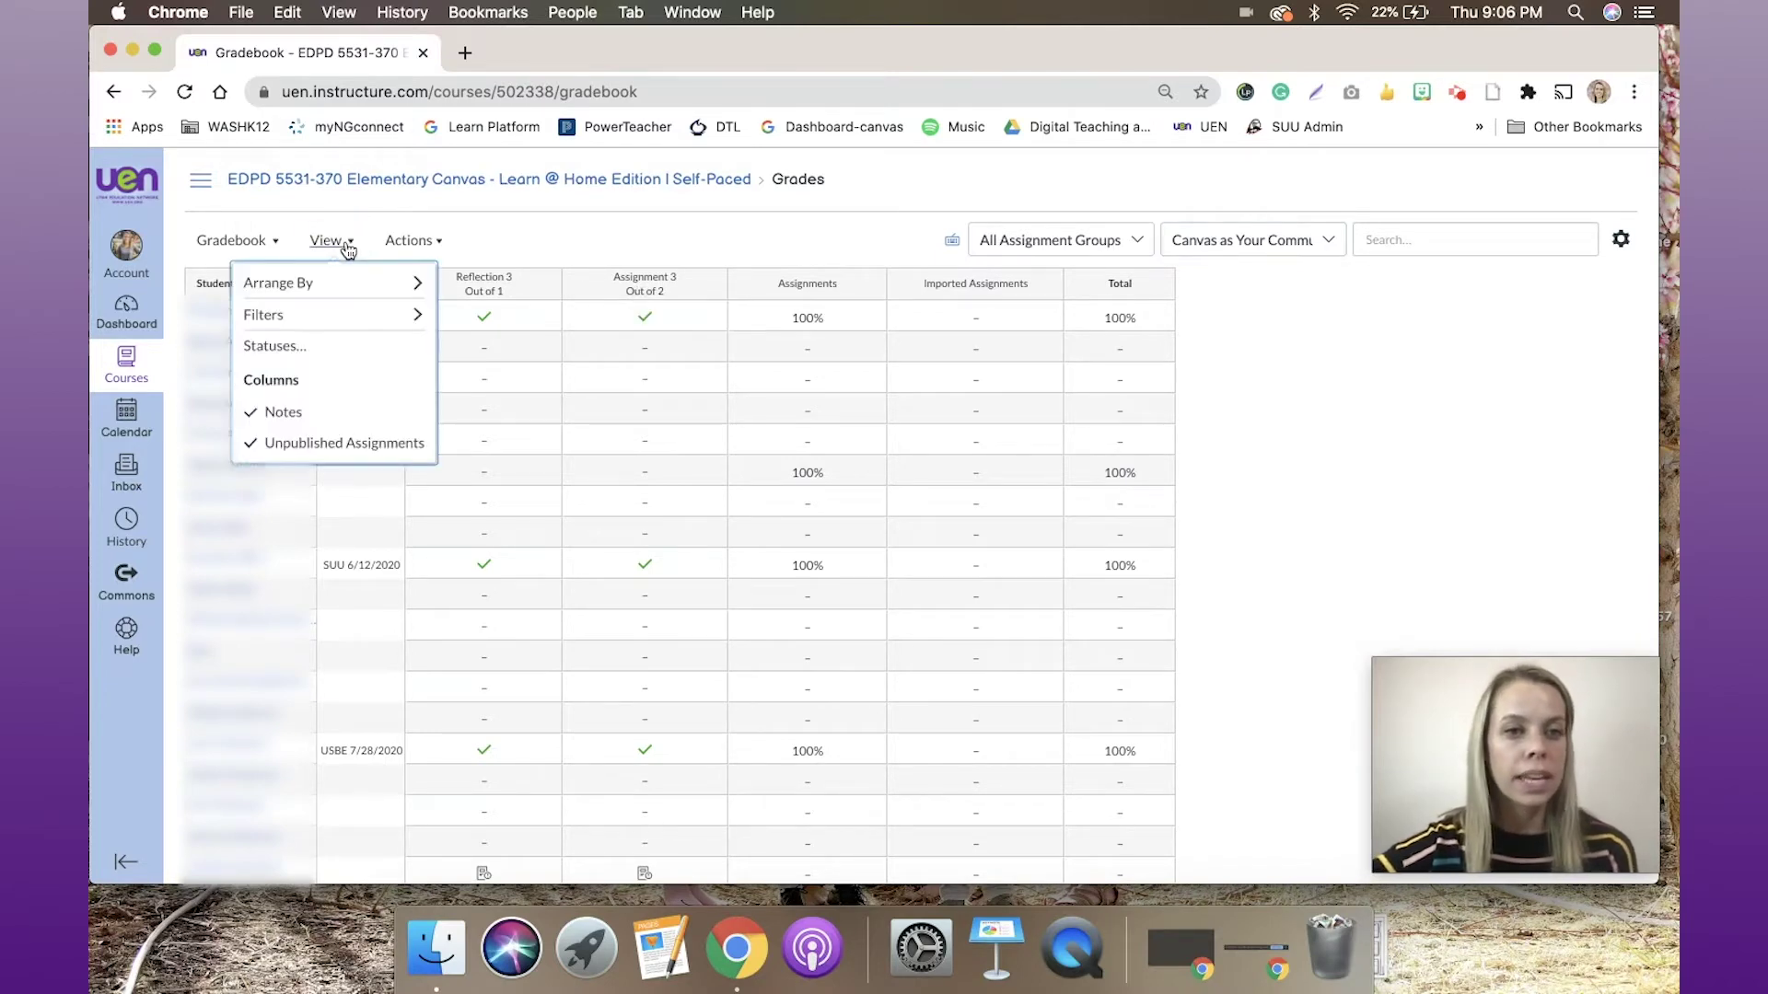
{"action": "mouse_move", "coordinate": [323, 322]}
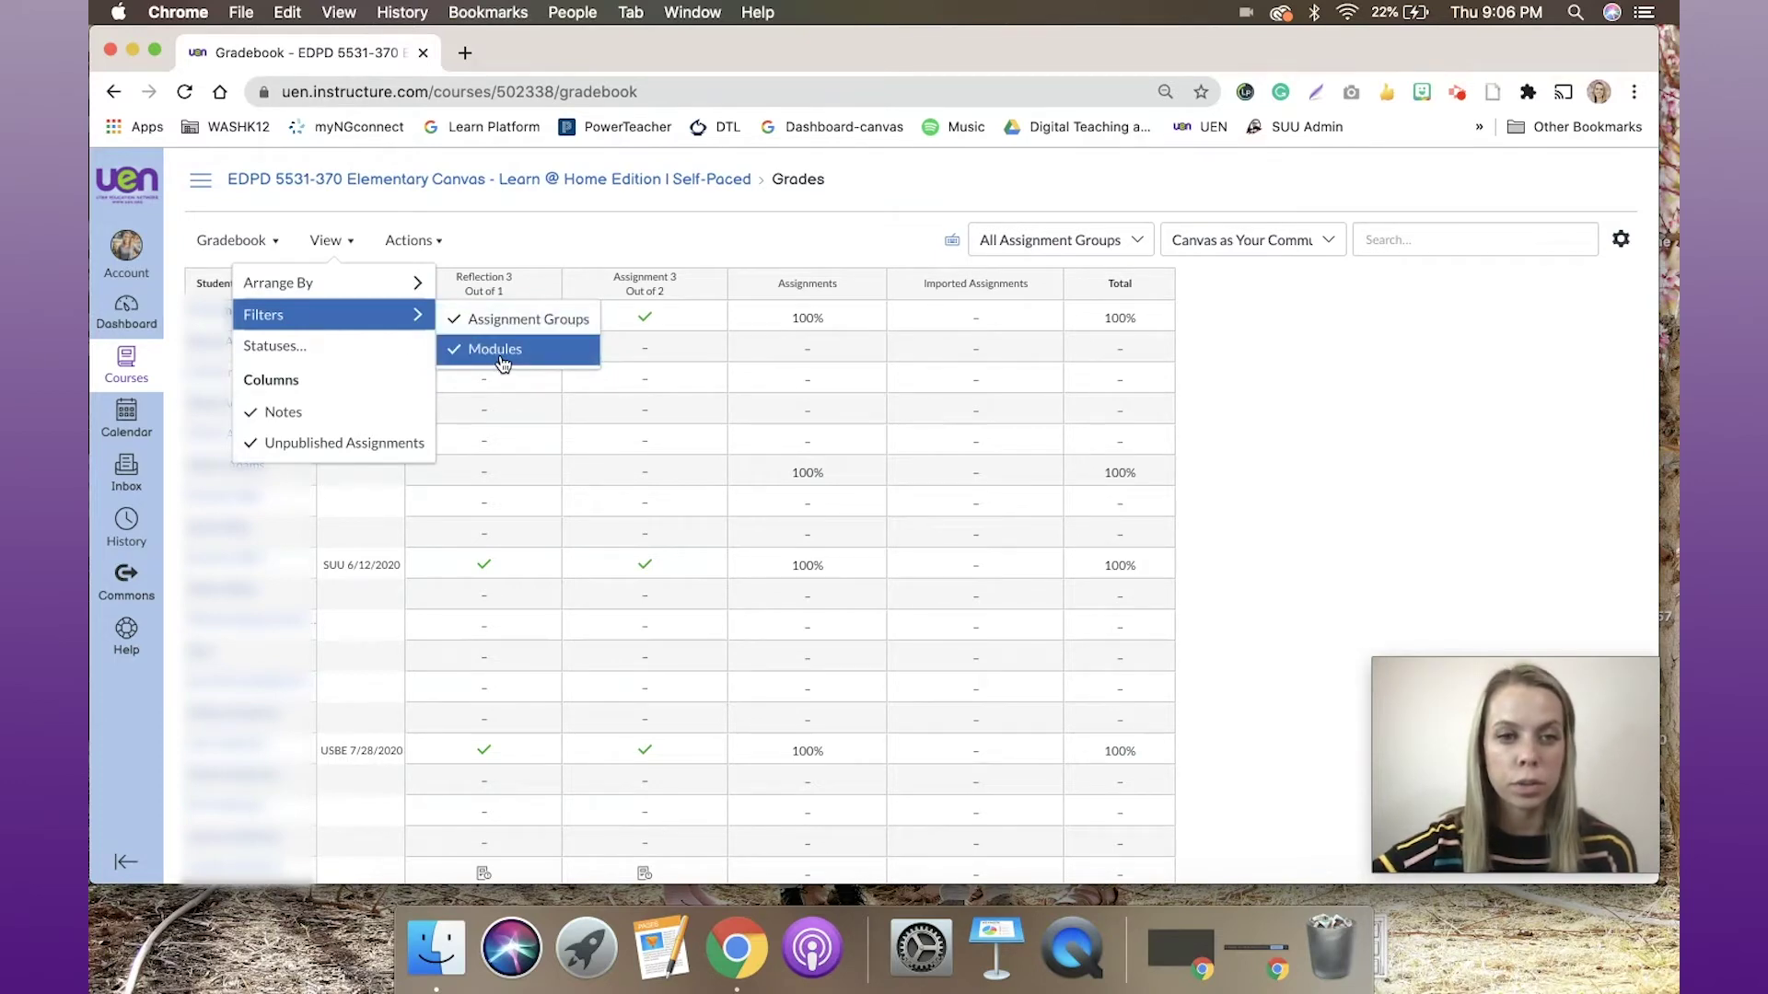
{"action": "left_click", "coordinate": [271, 352]}
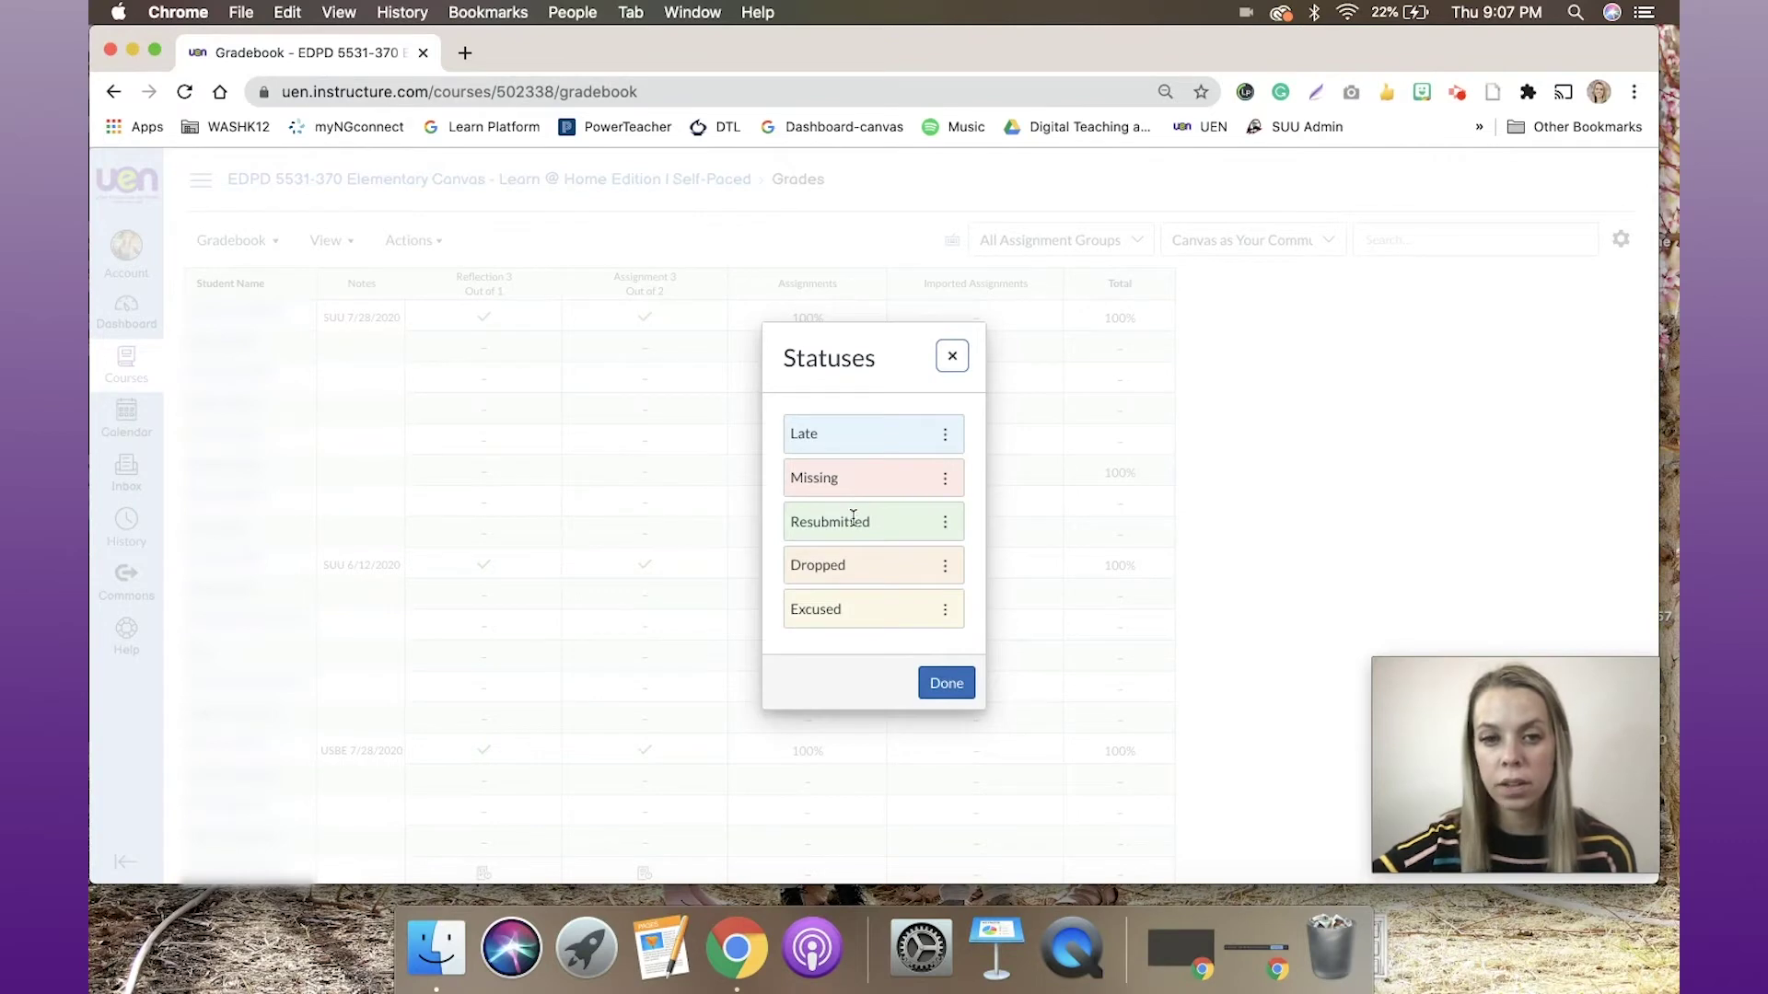
{"action": "left_click", "coordinate": [946, 691]}
Hide the gradebook's Notes column and show it again.
{"action": "left_click", "coordinate": [330, 240]}
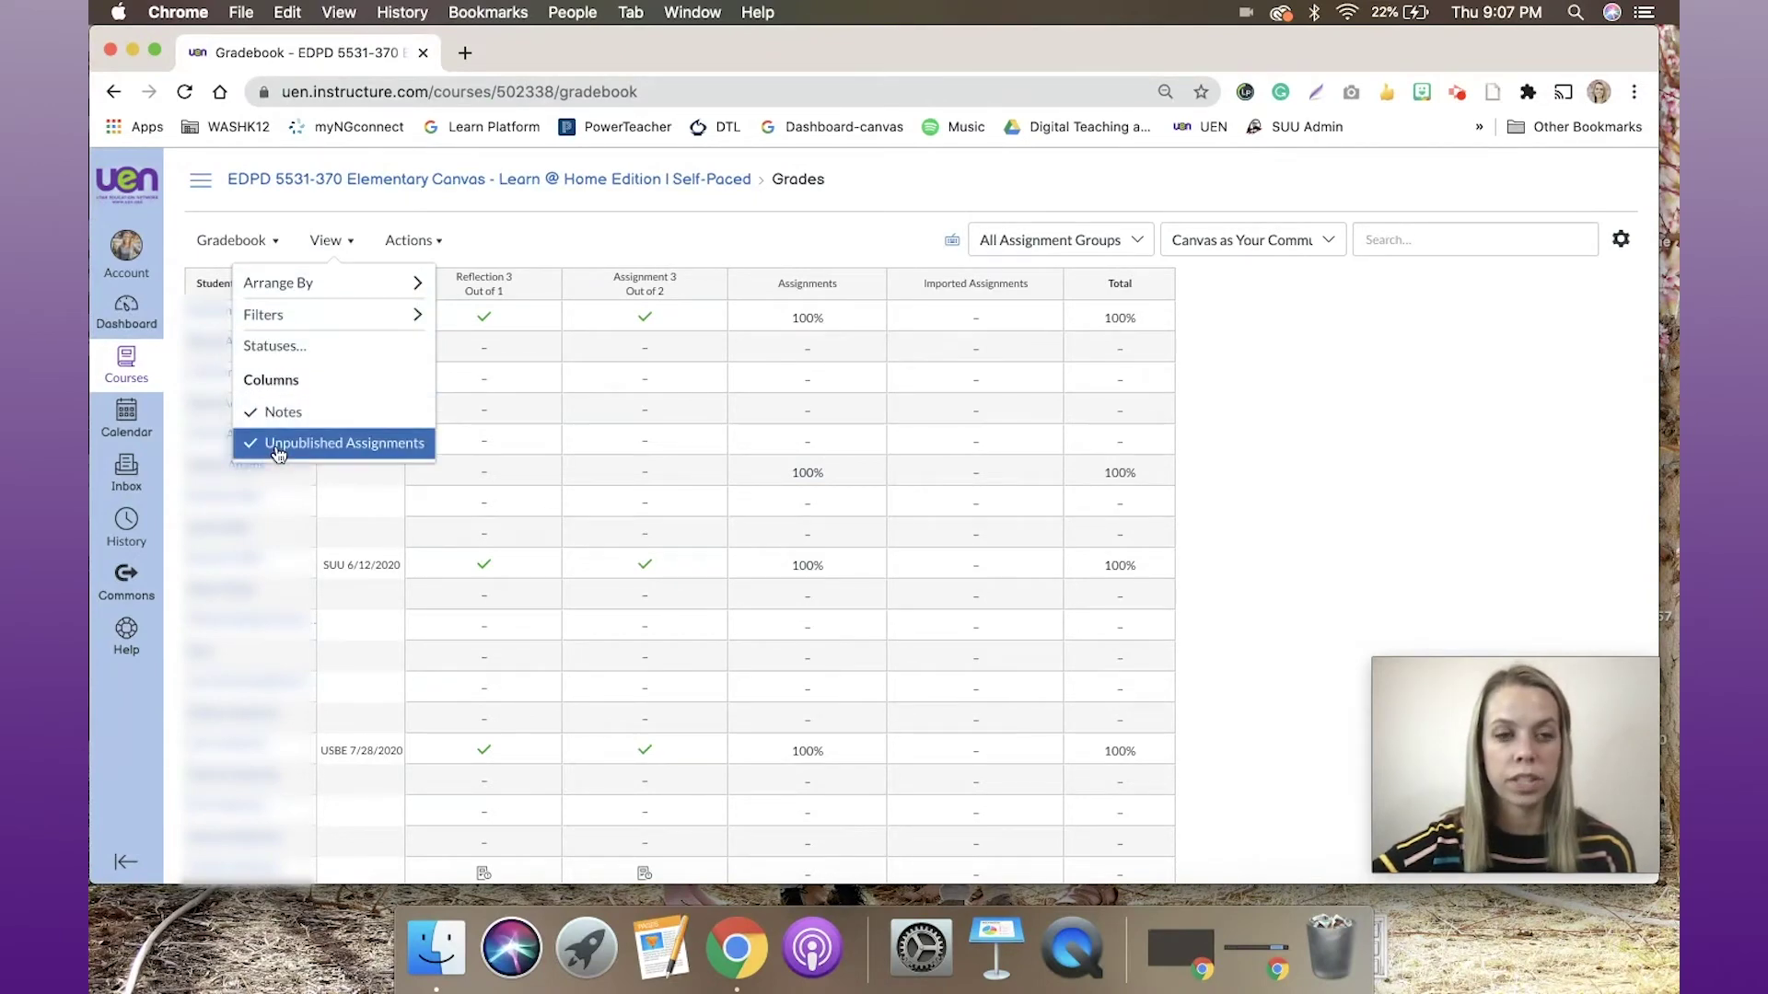
{"action": "left_click", "coordinate": [502, 240]}
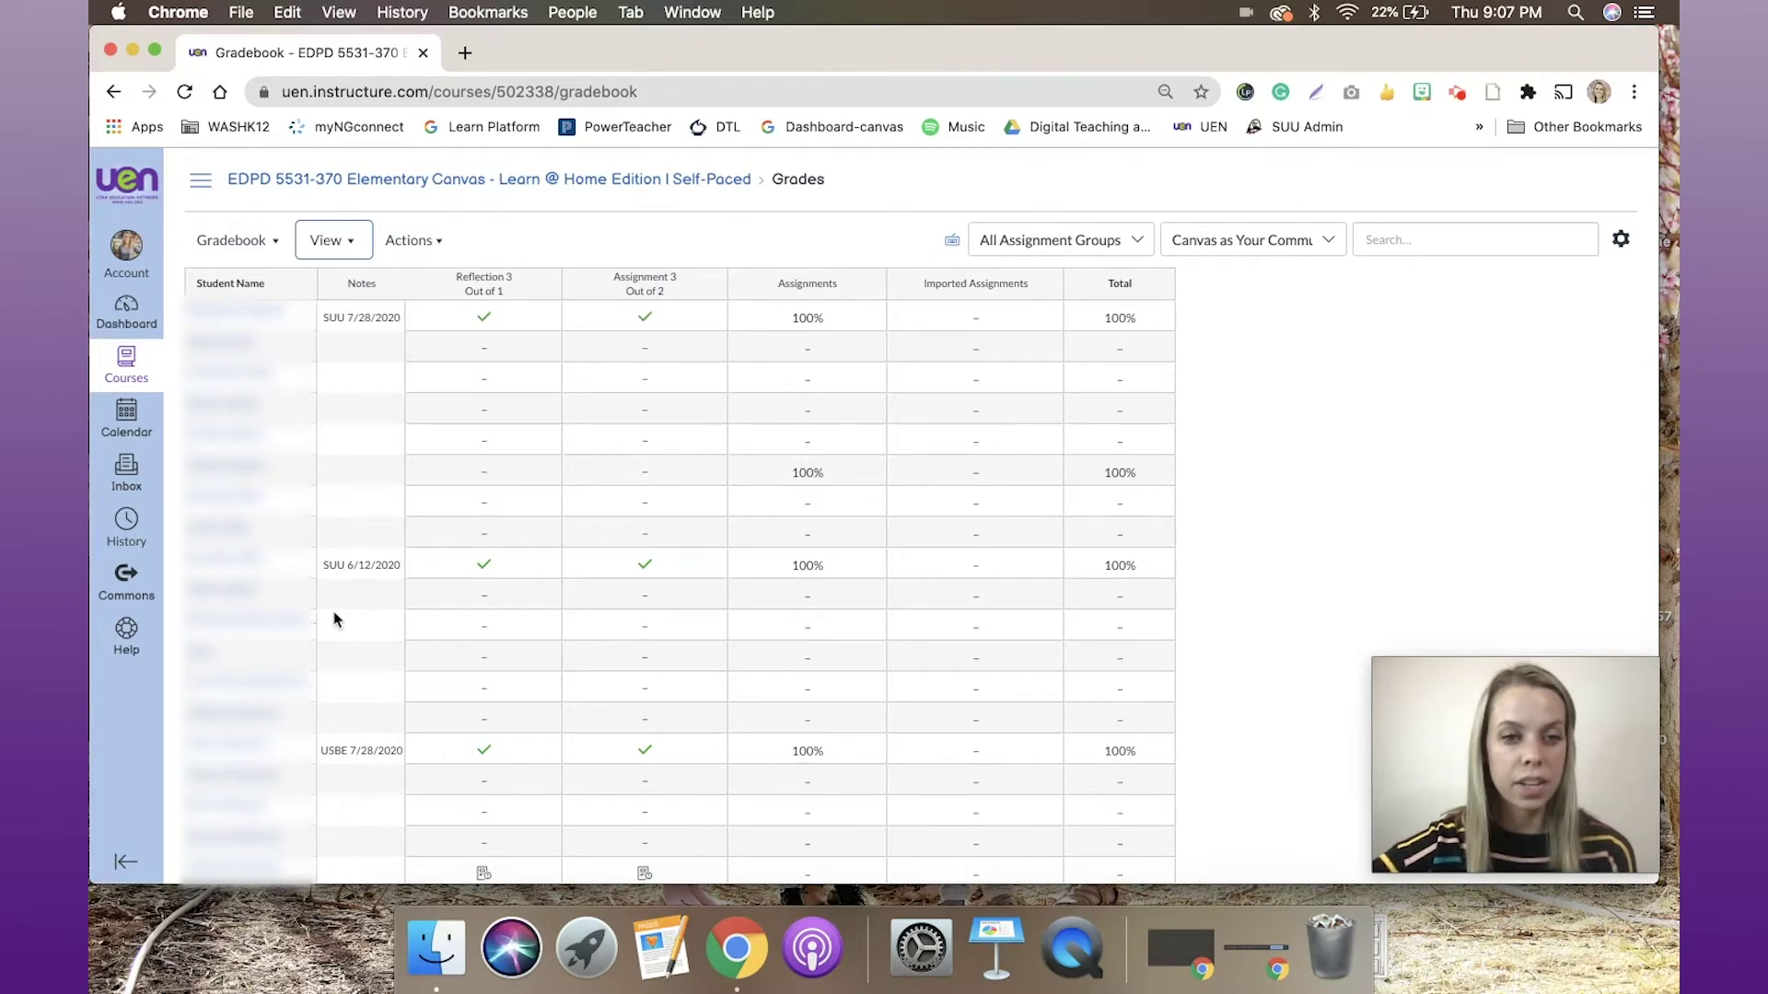
{"action": "left_click", "coordinate": [351, 240]}
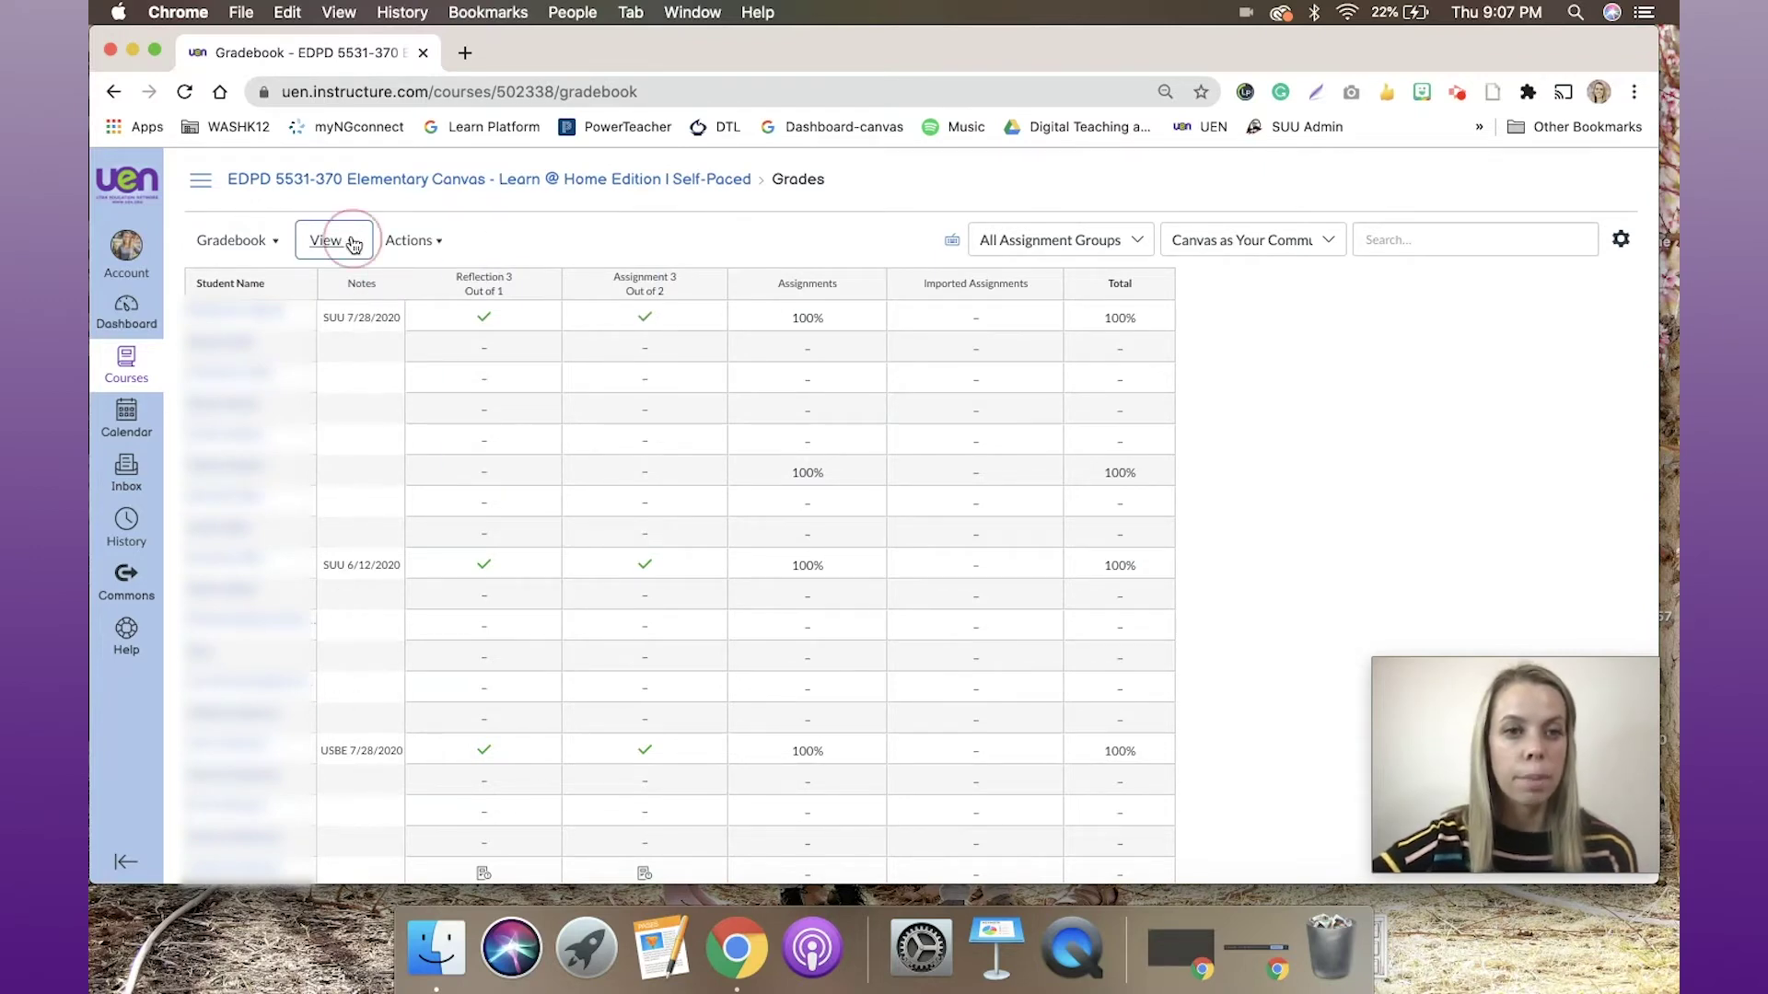
{"action": "left_click", "coordinate": [262, 422]}
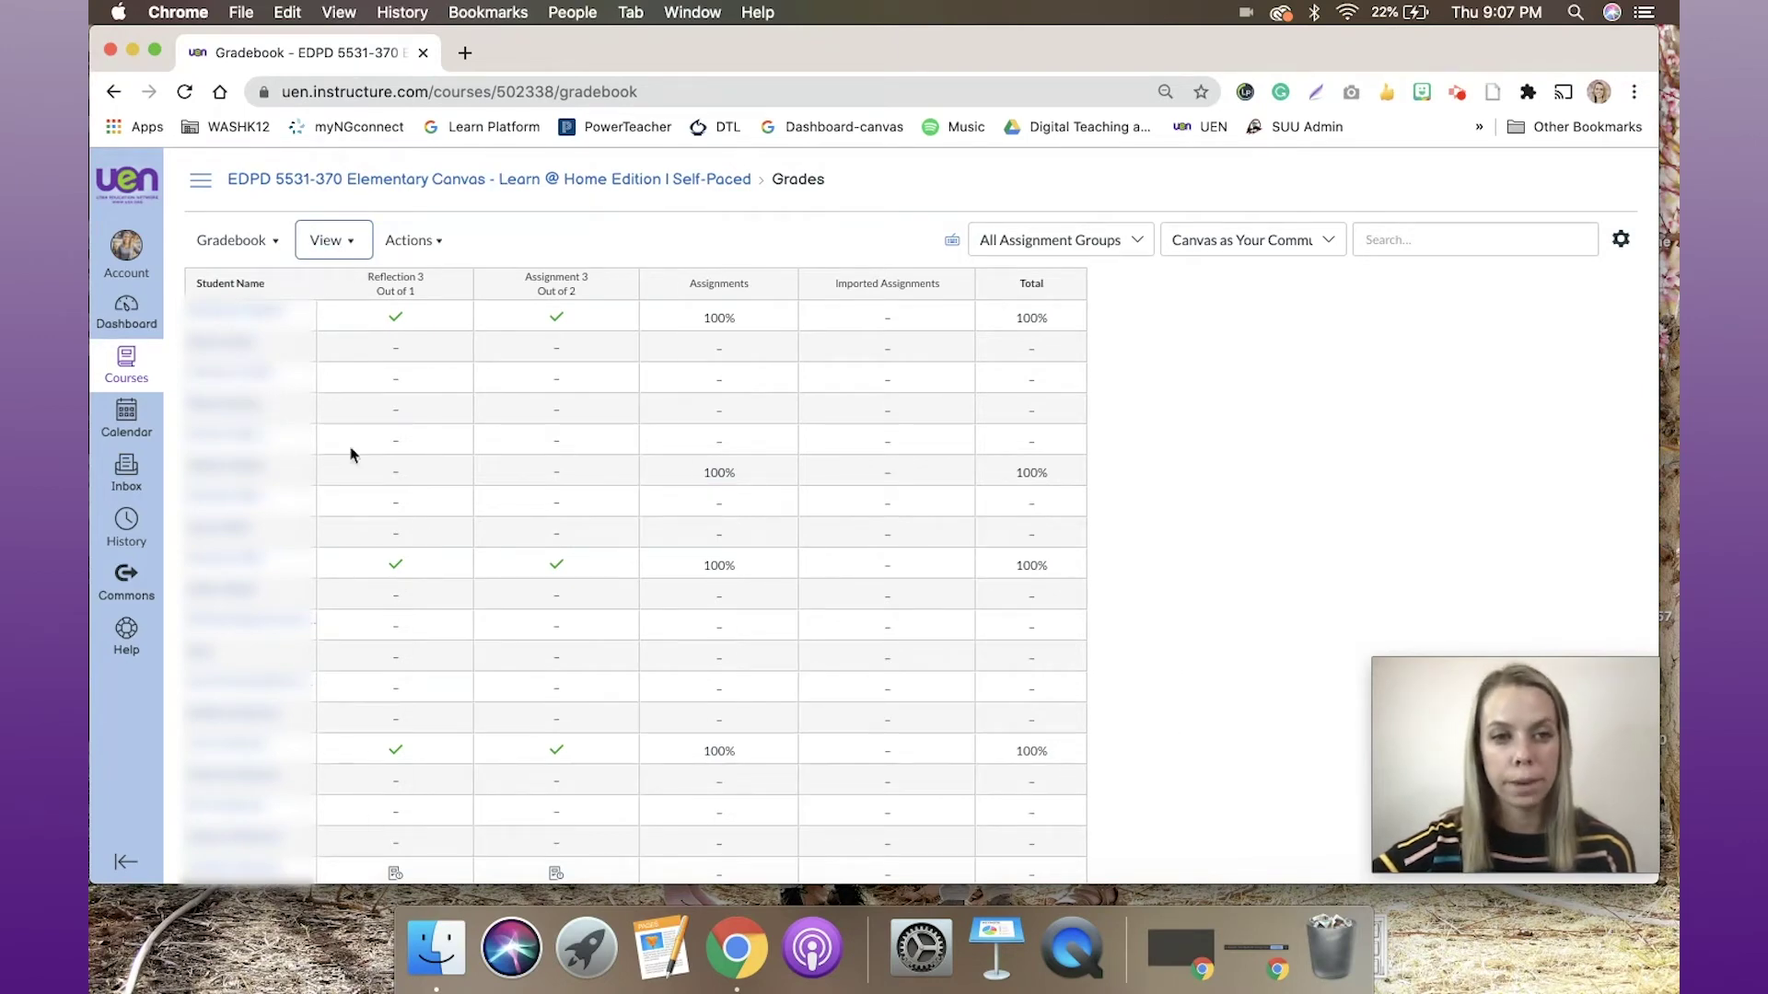
{"action": "left_click", "coordinate": [331, 239]}
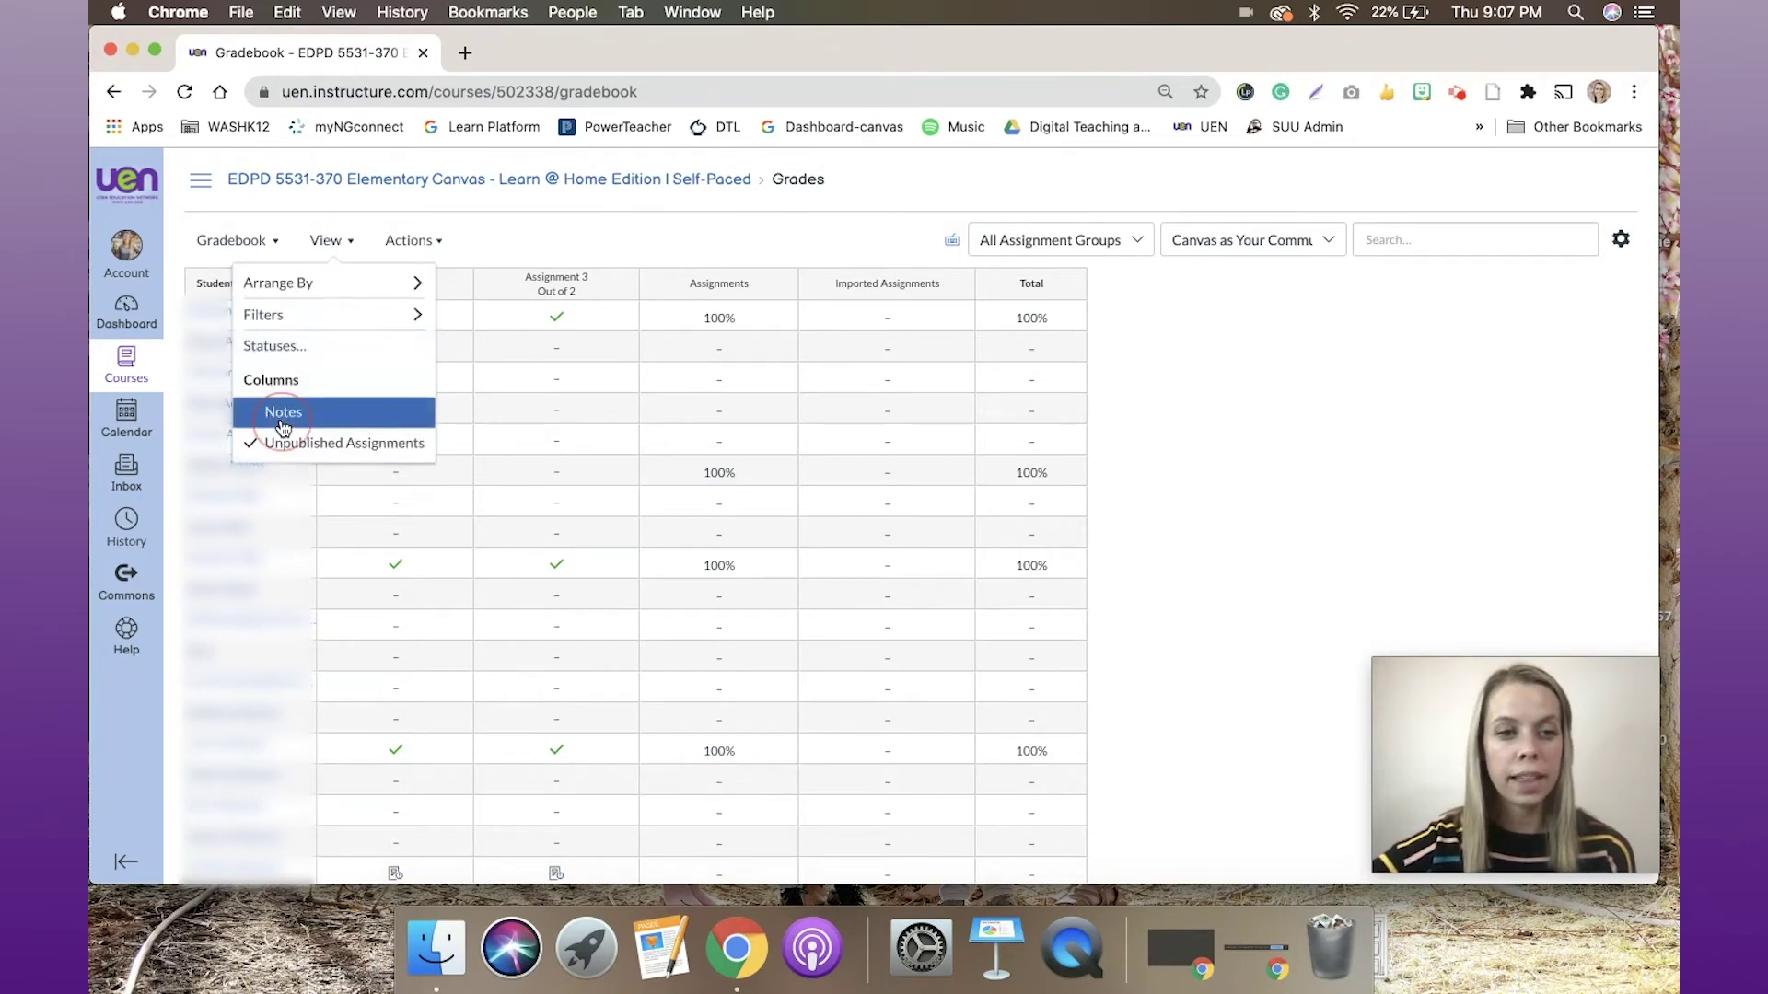
{"action": "left_click", "coordinate": [281, 411]}
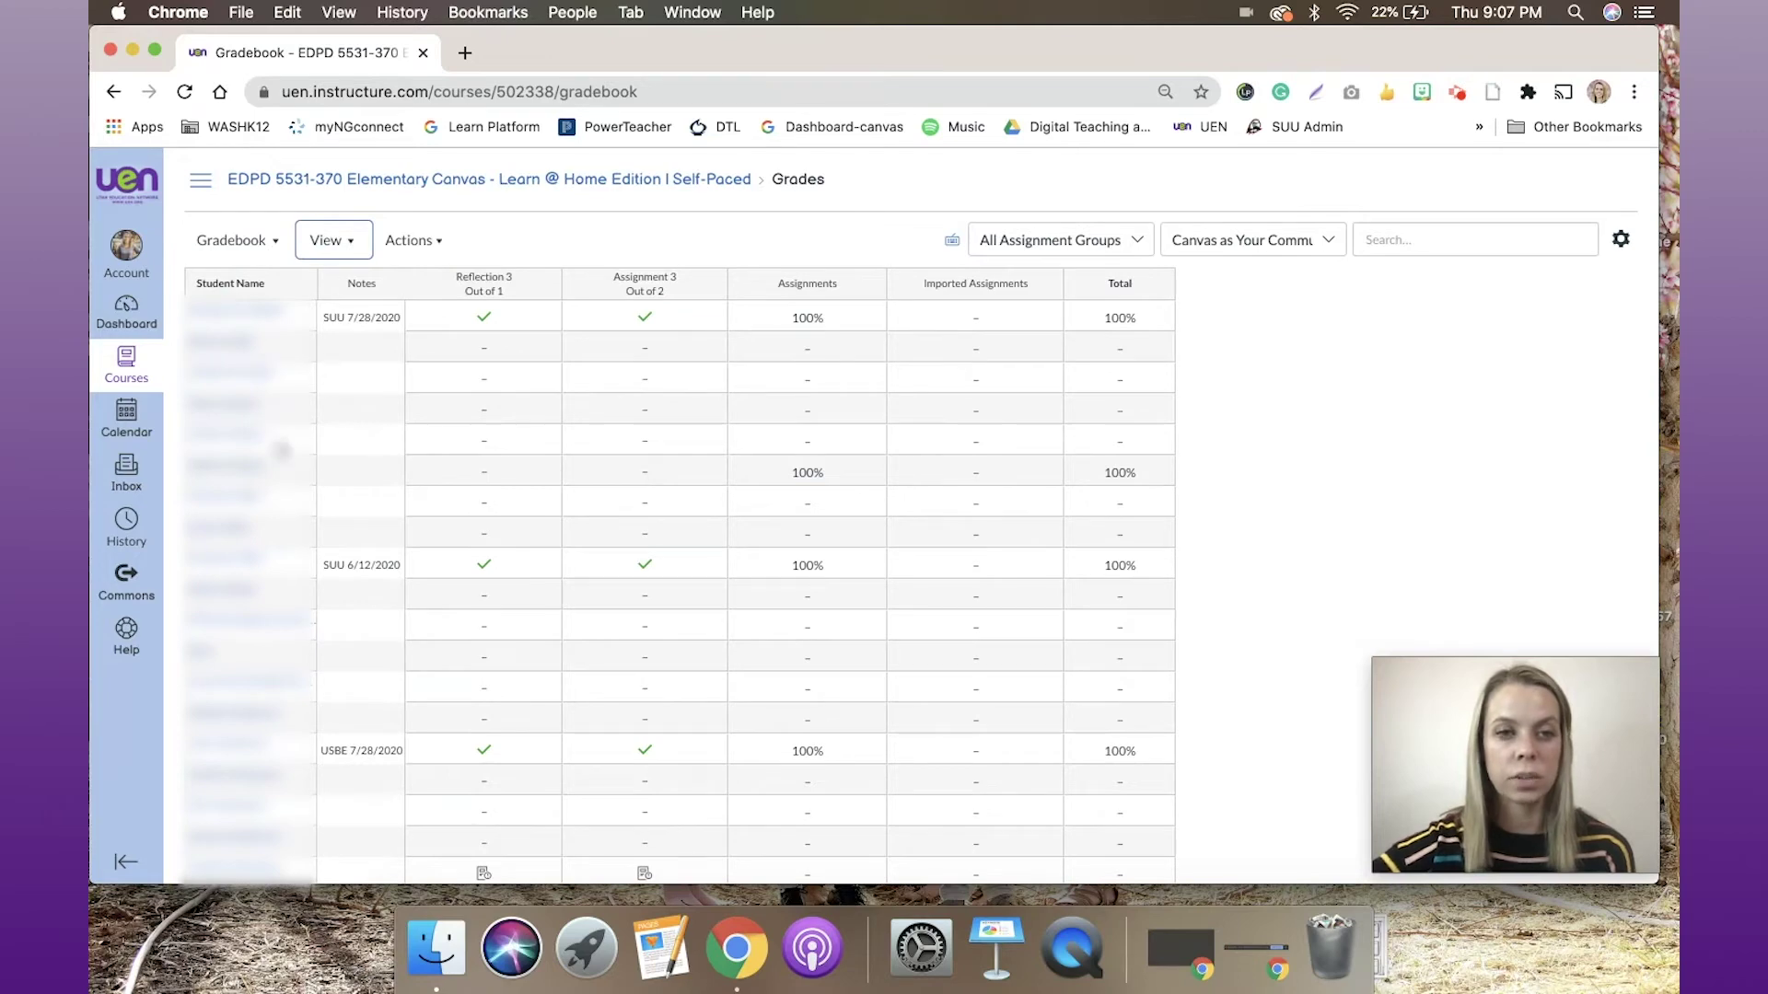
Check the Unpublished Assignments column option and the import and export actions, and reset the module filter to All Modules.
{"action": "left_click", "coordinate": [355, 244]}
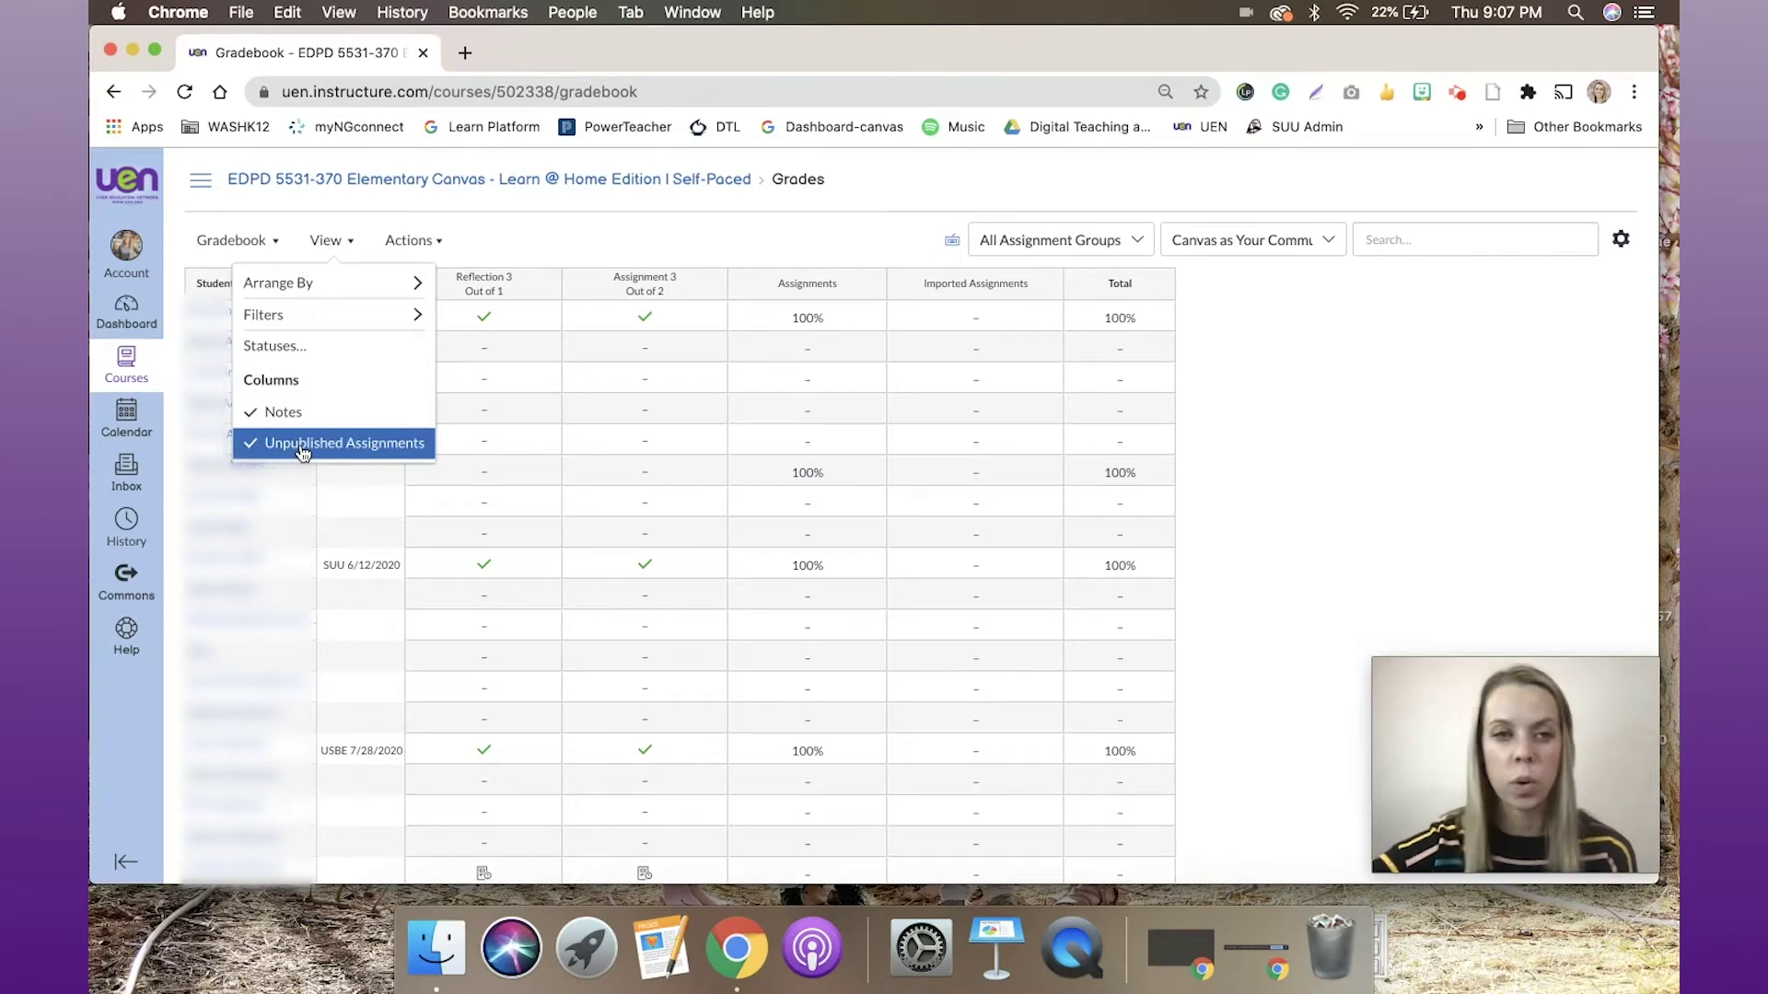
{"action": "left_click", "coordinate": [422, 240]}
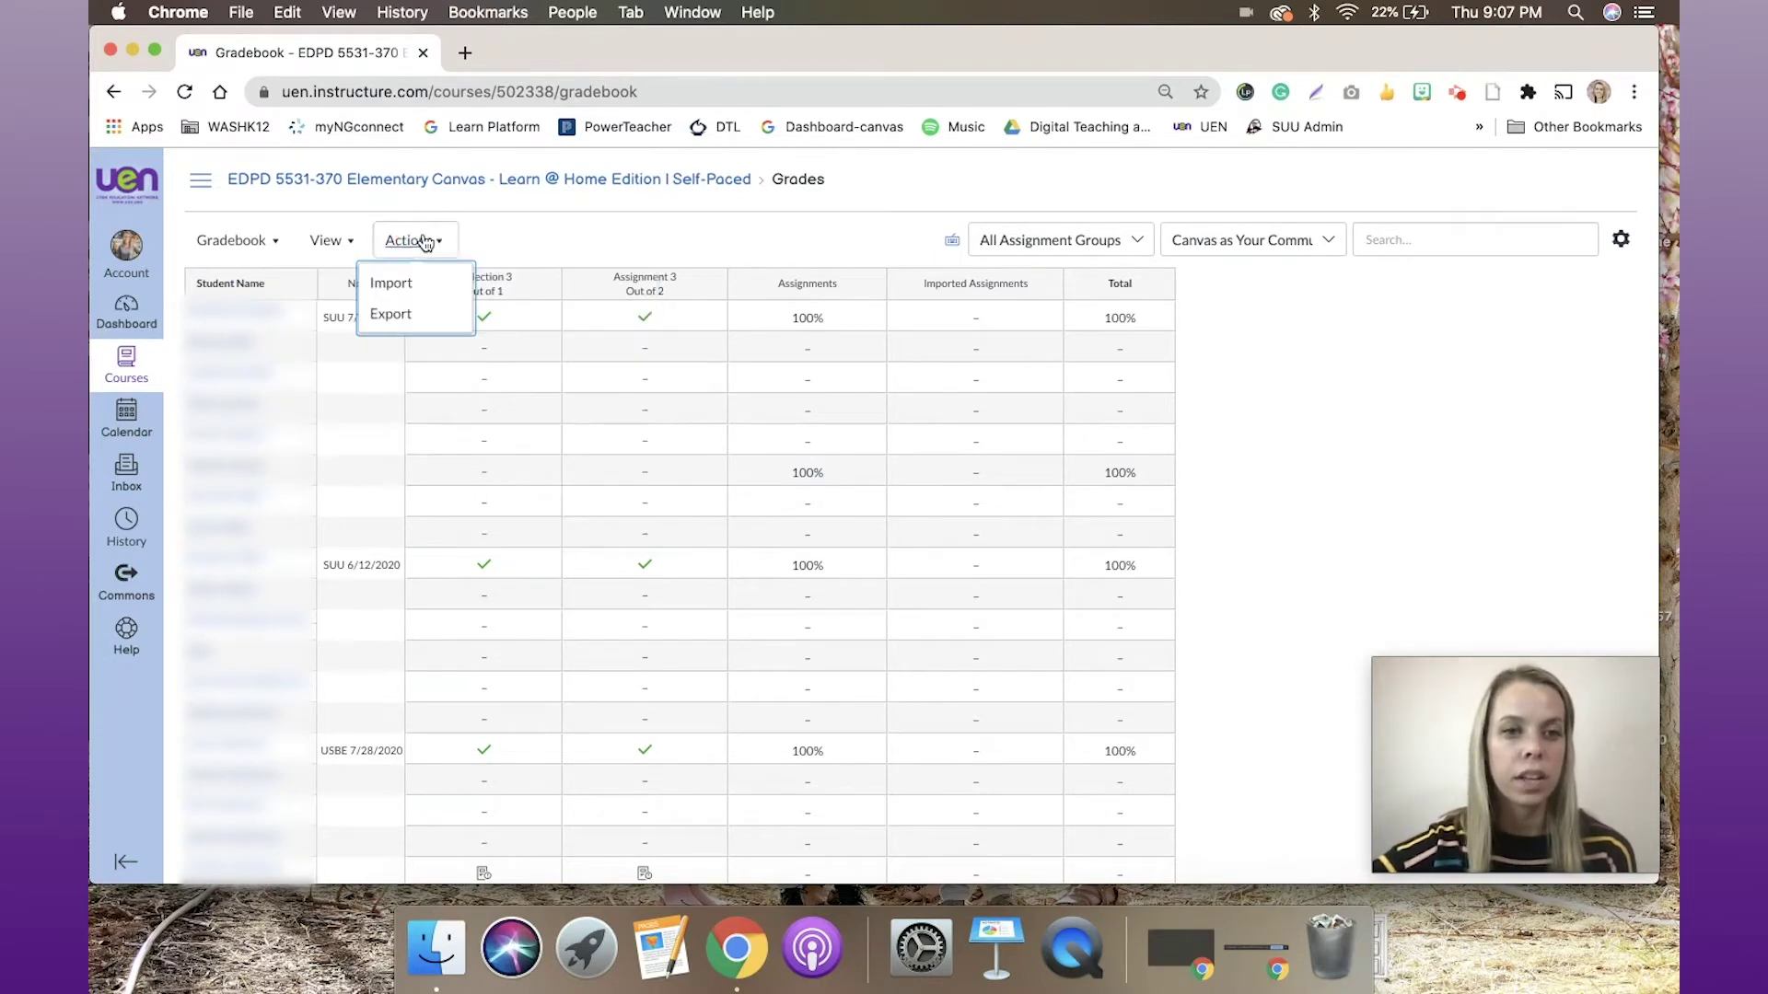
{"action": "left_click", "coordinate": [572, 218]}
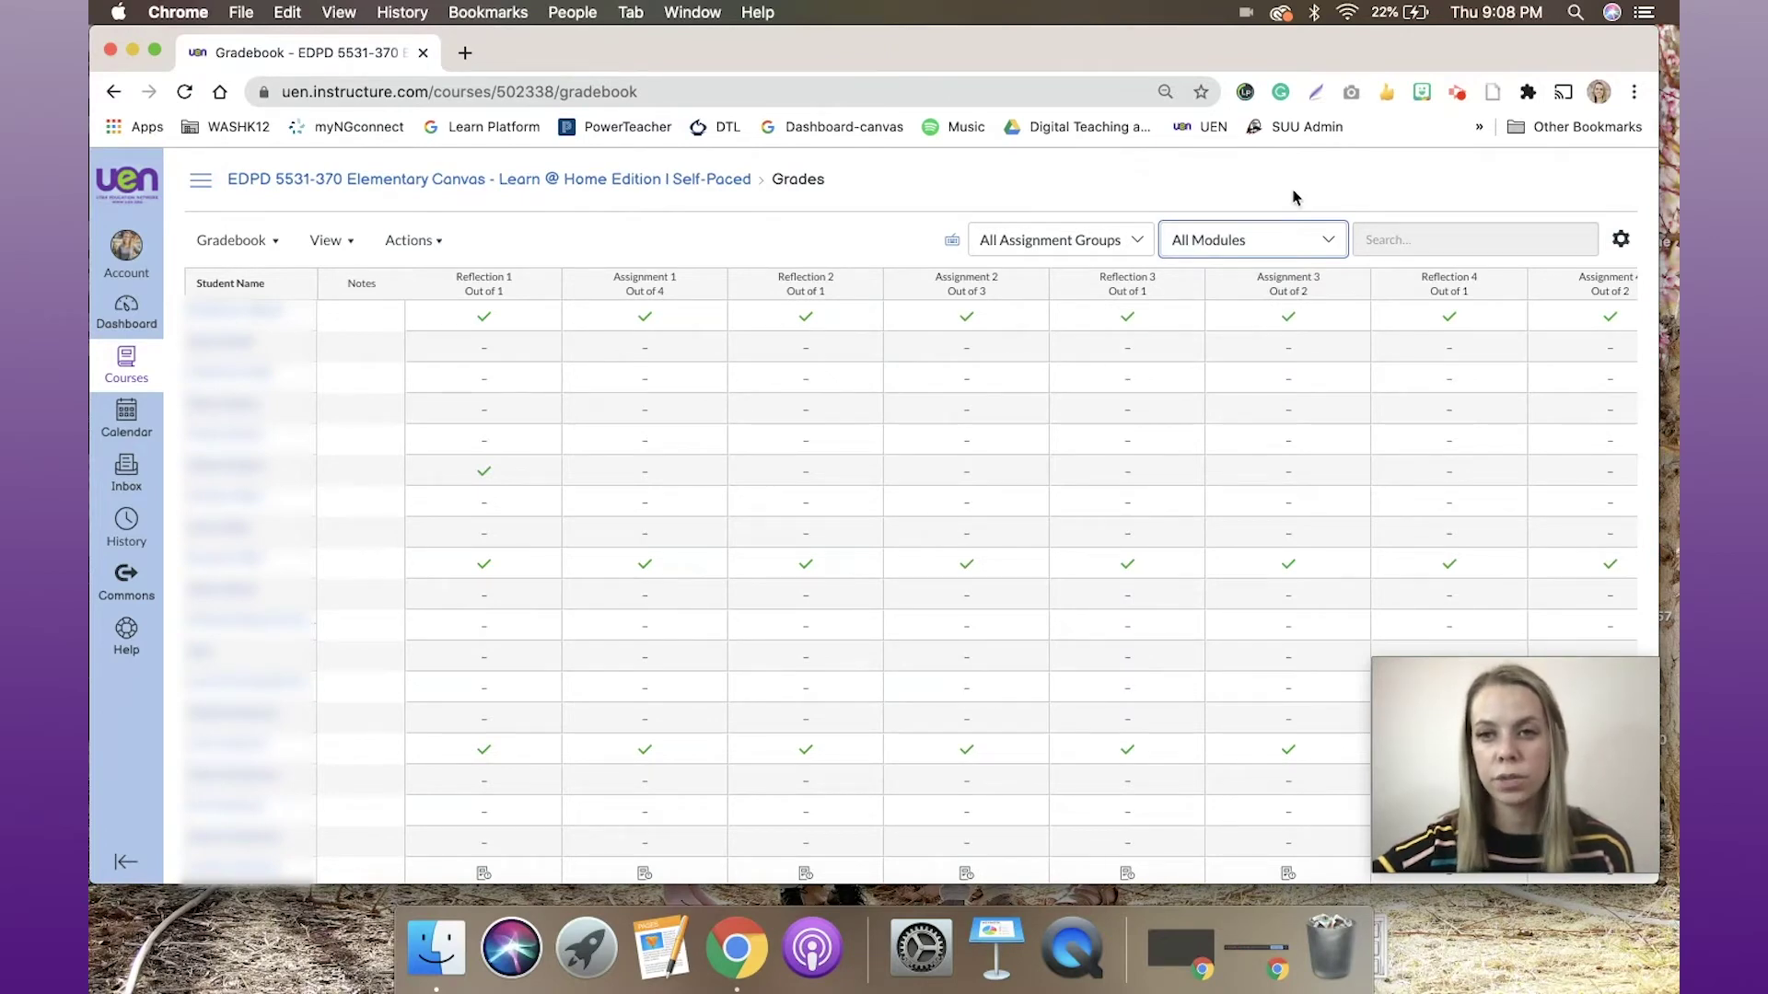
Search the gradebook for a student by name and clear the search.
{"action": "left_click", "coordinate": [1399, 240]}
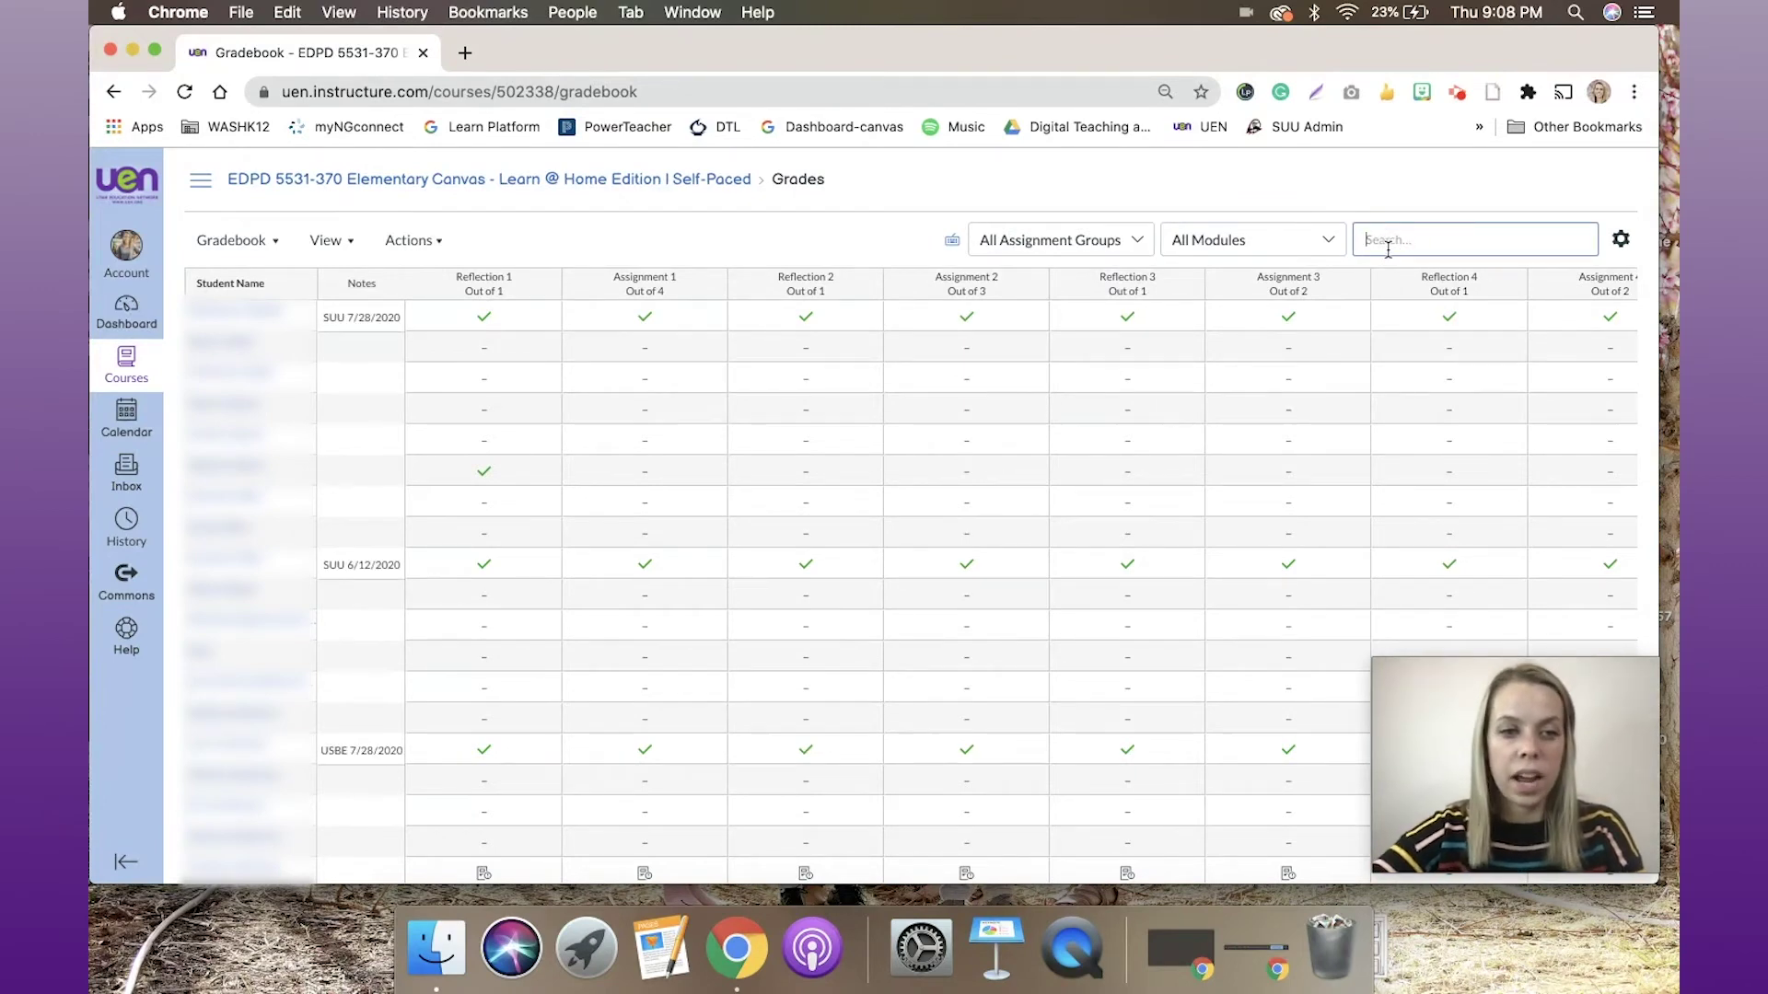
{"action": "type", "text": "alle"}
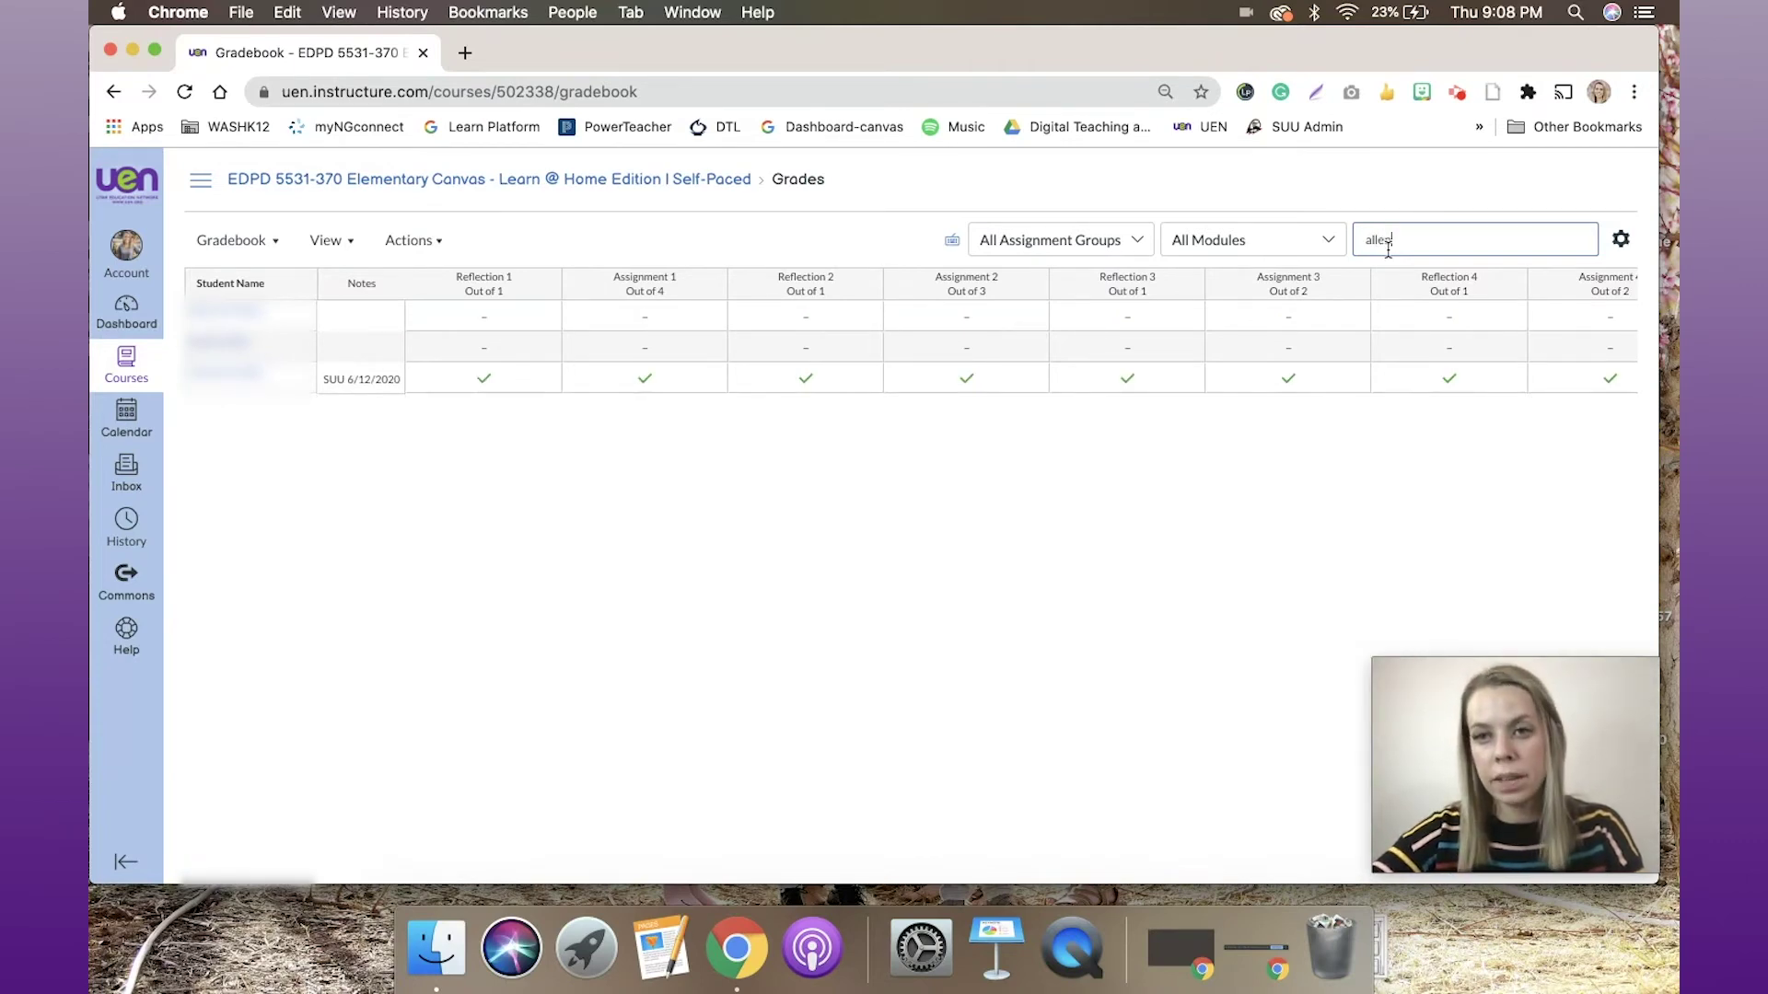
{"action": "key", "text": "BackSpace"}
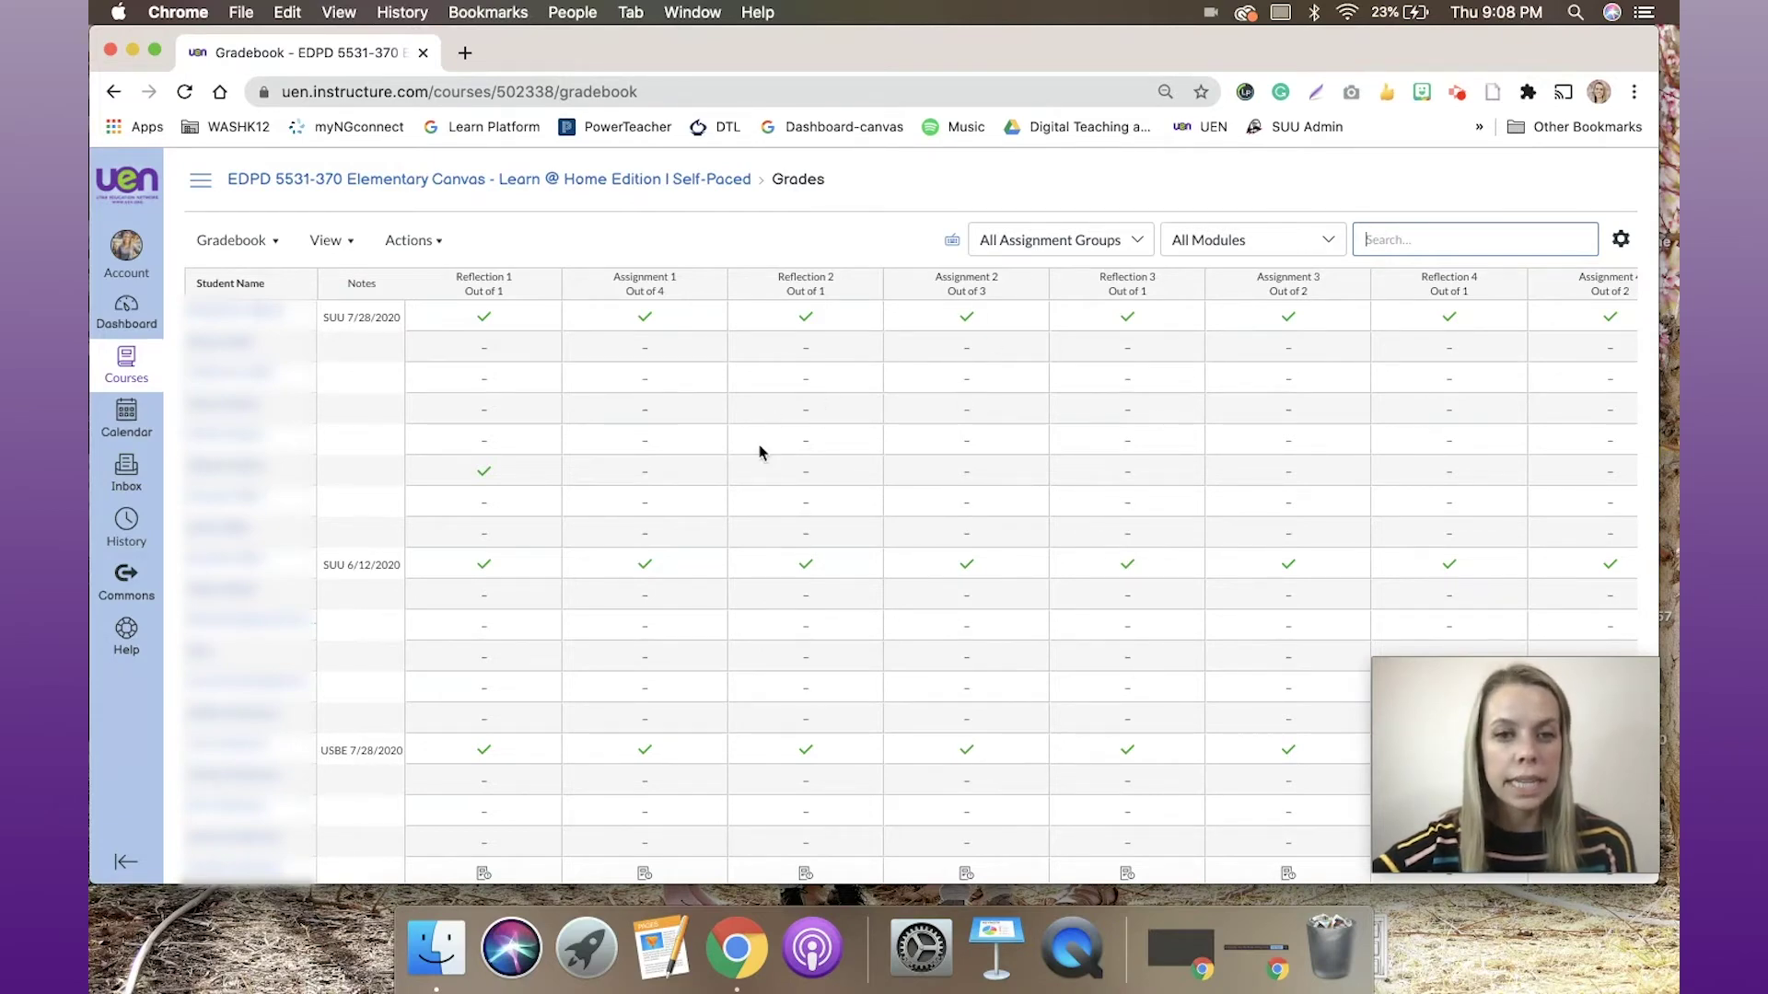
Review the grade options for the first student's Reflection 2 cell and close them without changing the grade.
{"action": "scroll", "coordinate": [760, 452], "scroll_direction": "down", "scroll_amount": 10}
{"action": "scroll", "coordinate": [760, 452], "scroll_direction": "down", "scroll_amount": 10}
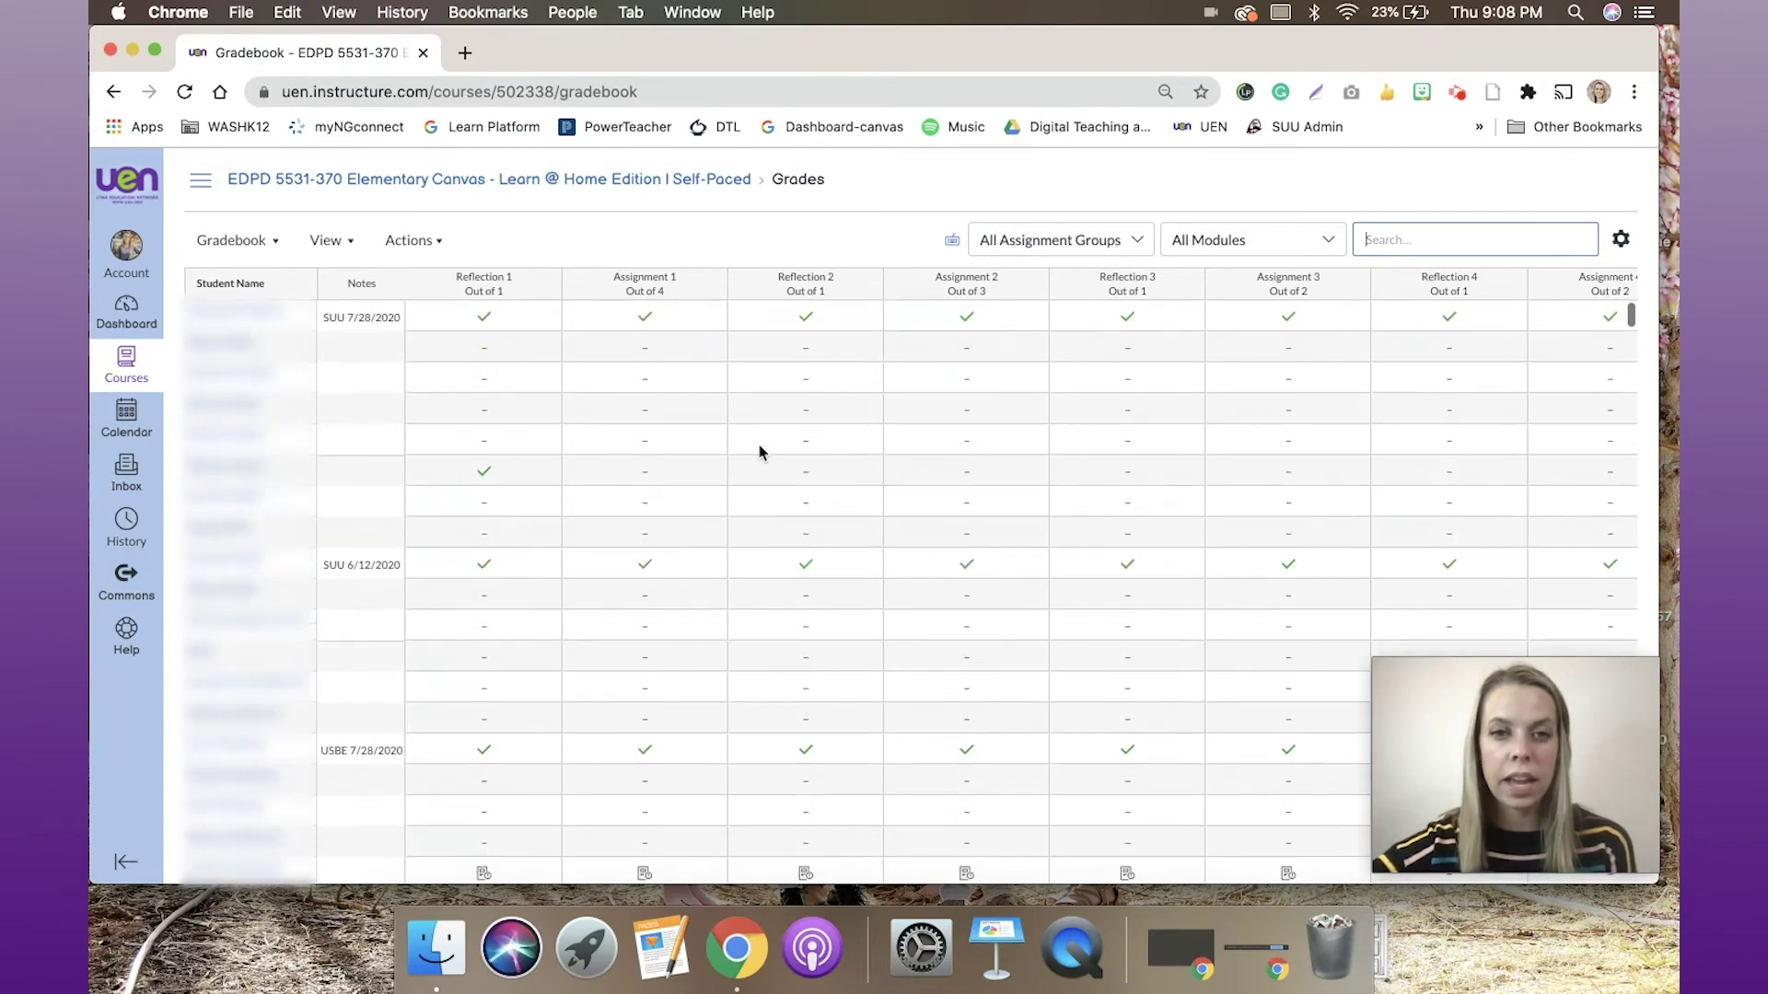
{"action": "left_click", "coordinate": [814, 324]}
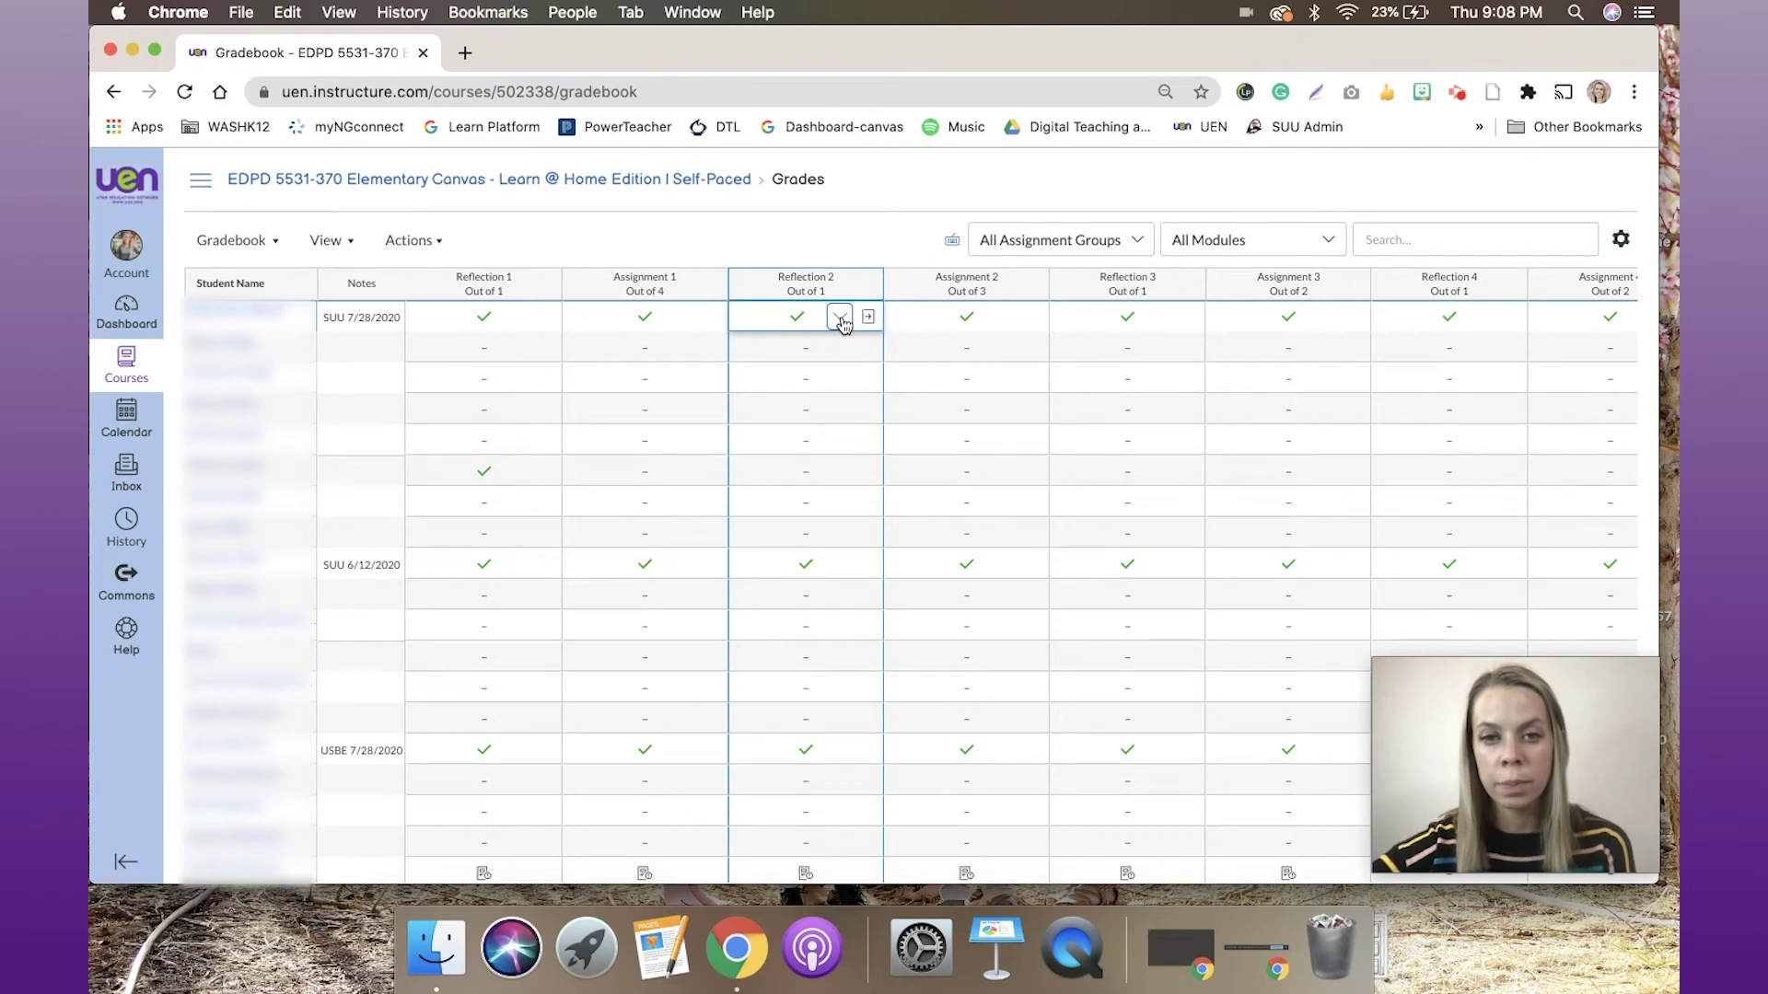
{"action": "left_click", "coordinate": [840, 319]}
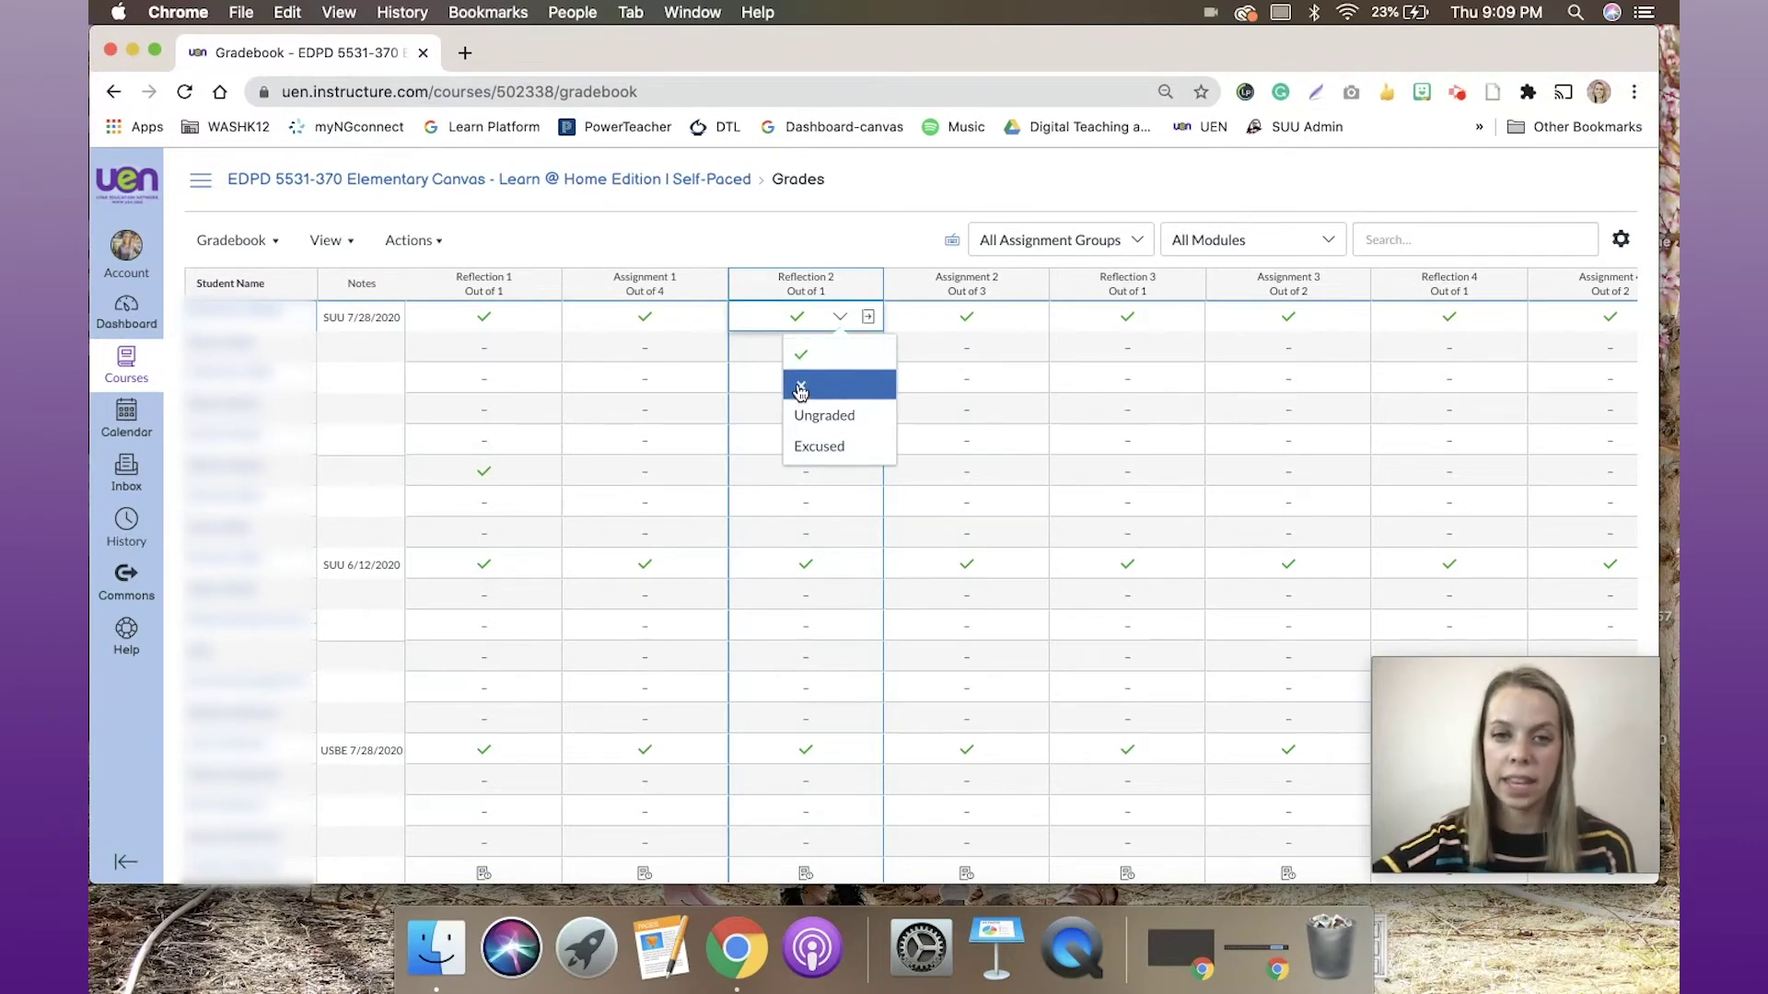
{"action": "left_click", "coordinate": [904, 181]}
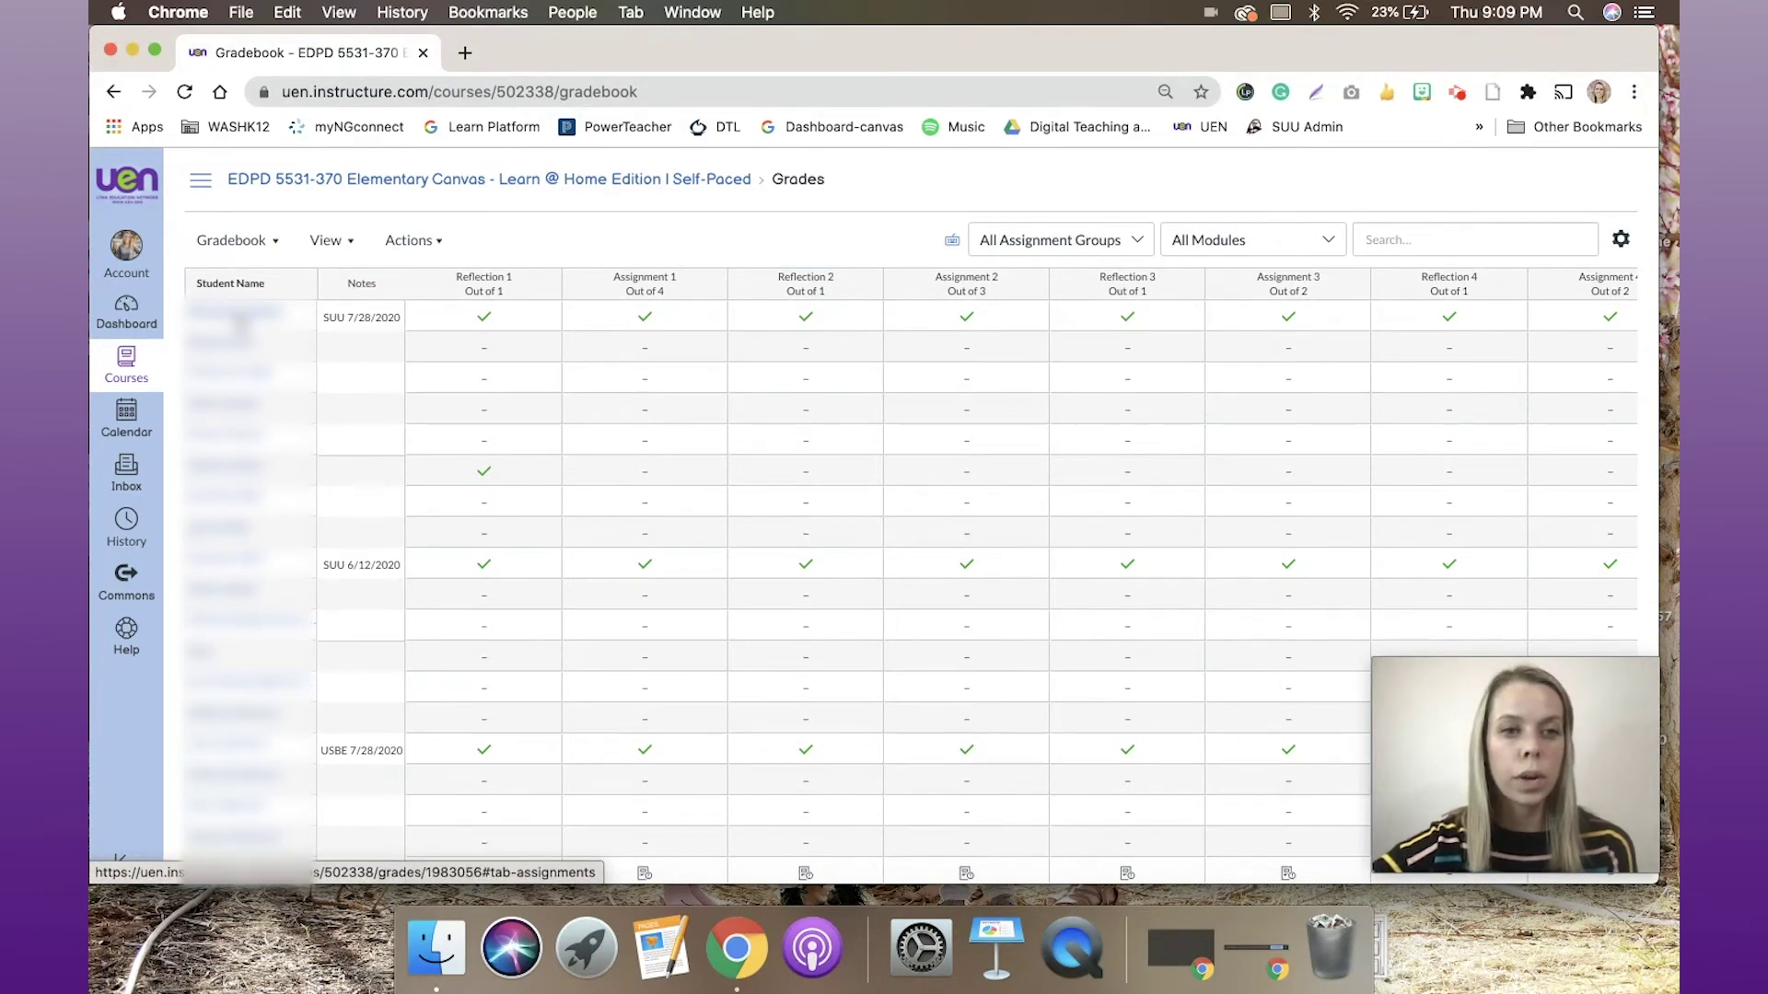
Open the first student's summary, review the grades, last 10 graded items and class activity comparison, and close it.
{"action": "left_click", "coordinate": [239, 323]}
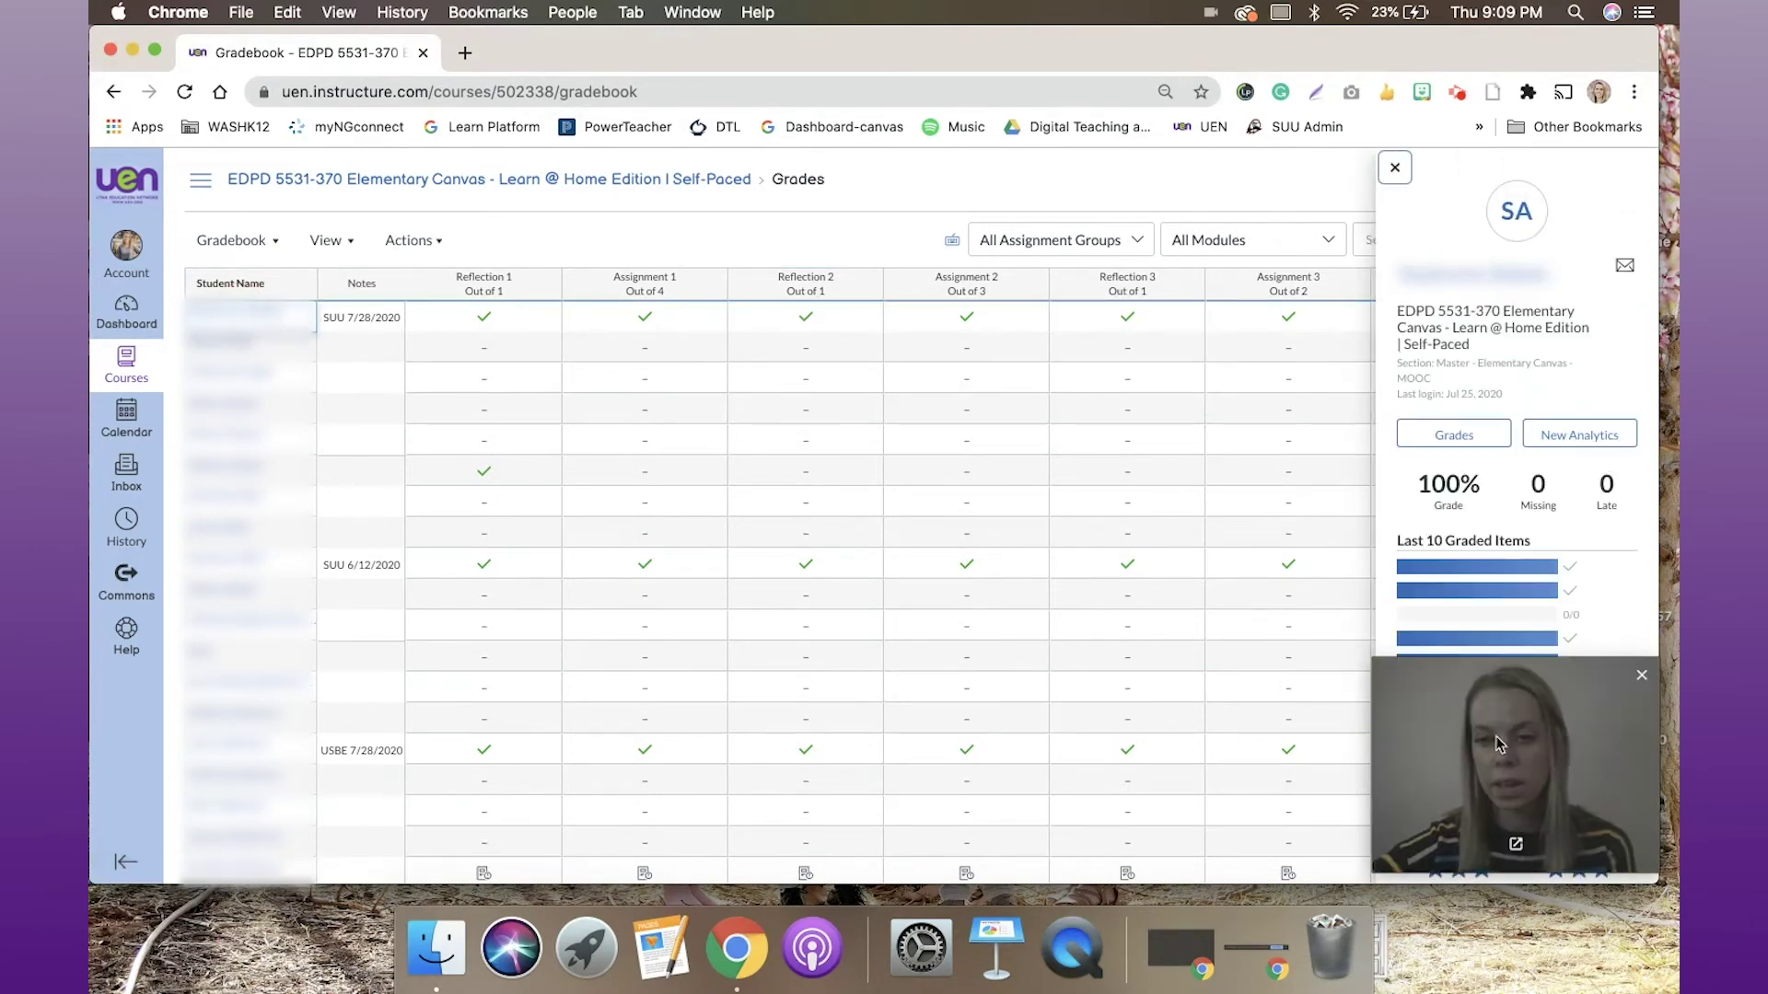
{"action": "left_click_drag", "start_coordinate": [1563, 733], "coordinate": [1276, 744]}
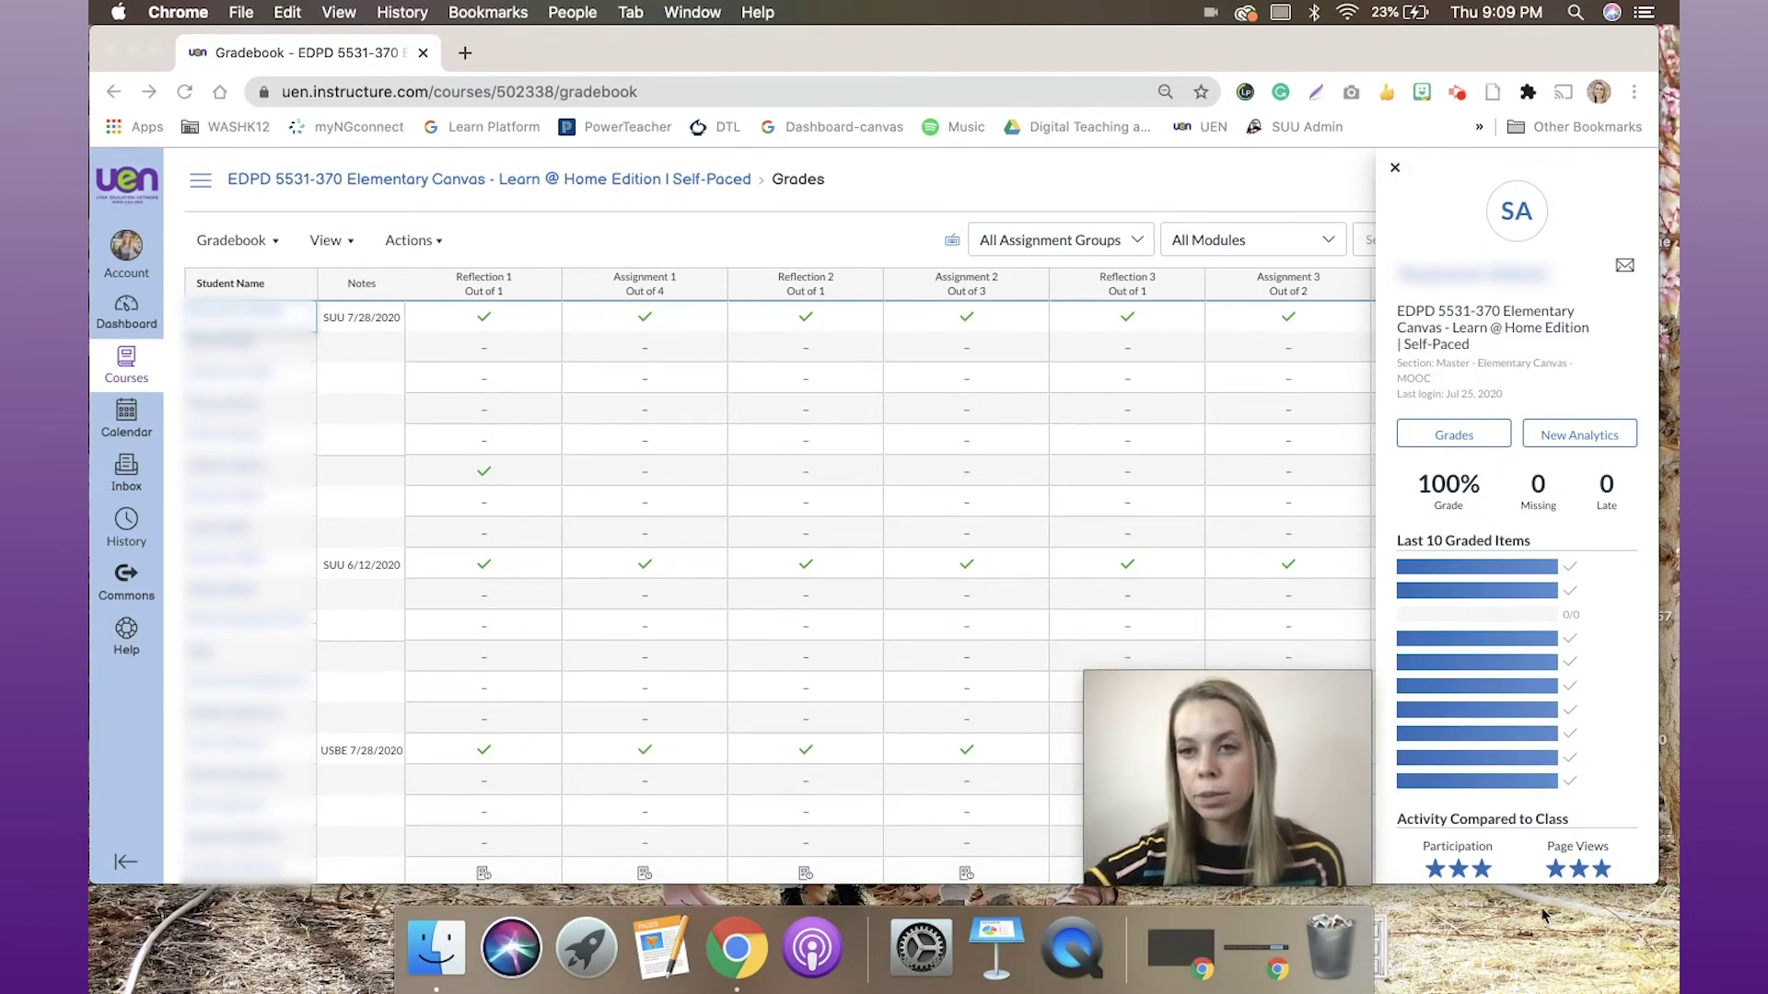
{"action": "scroll", "coordinate": [1586, 619], "scroll_direction": "down", "scroll_amount": 1}
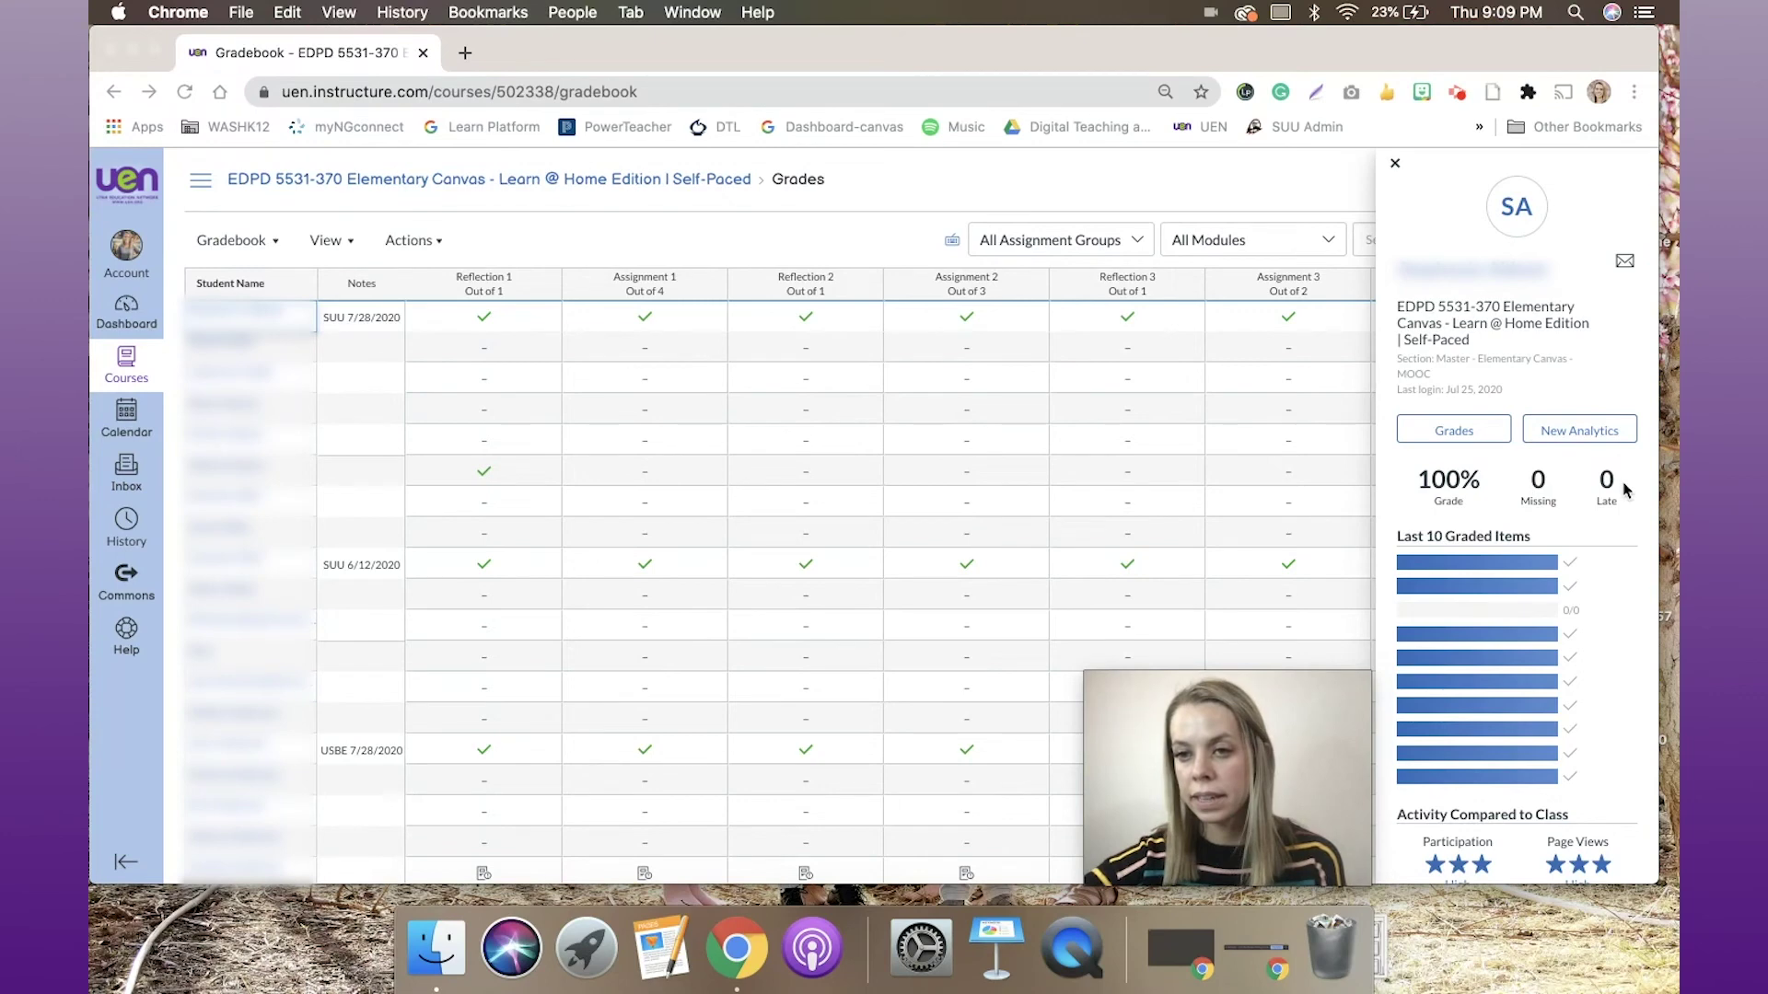
{"action": "scroll", "coordinate": [1555, 623], "scroll_direction": "down", "scroll_amount": 1}
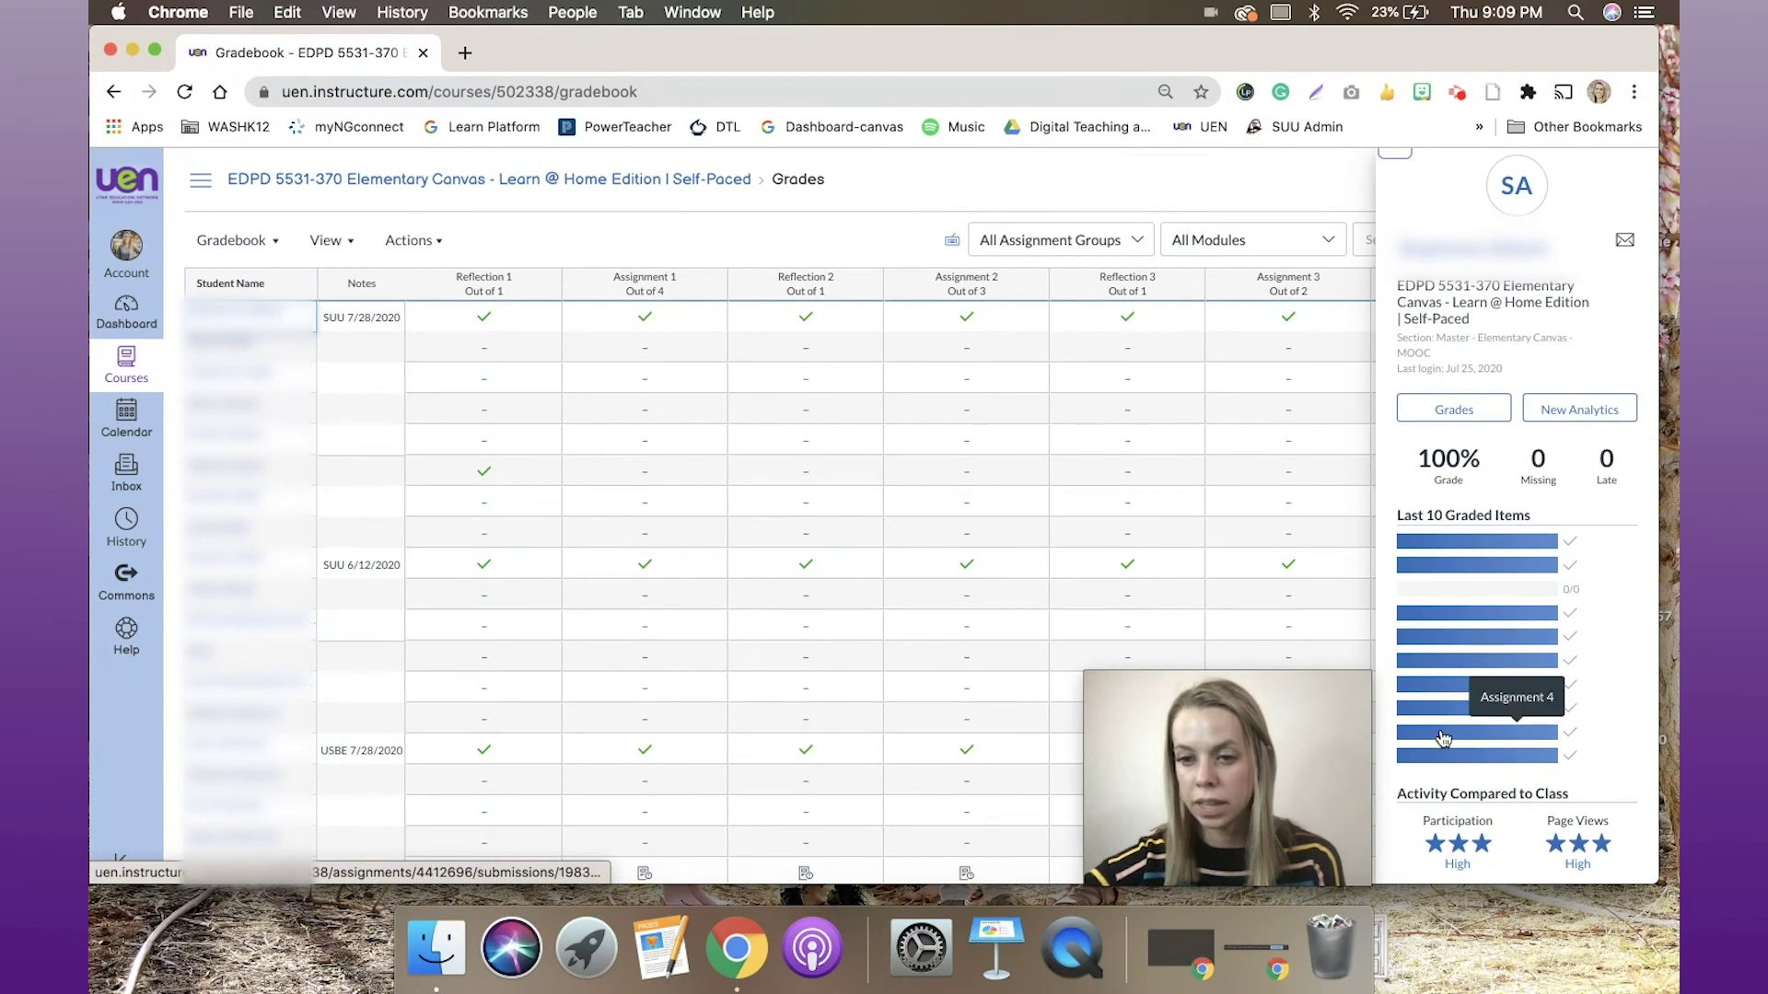
{"action": "scroll", "coordinate": [1436, 764], "scroll_direction": "up", "scroll_amount": 1}
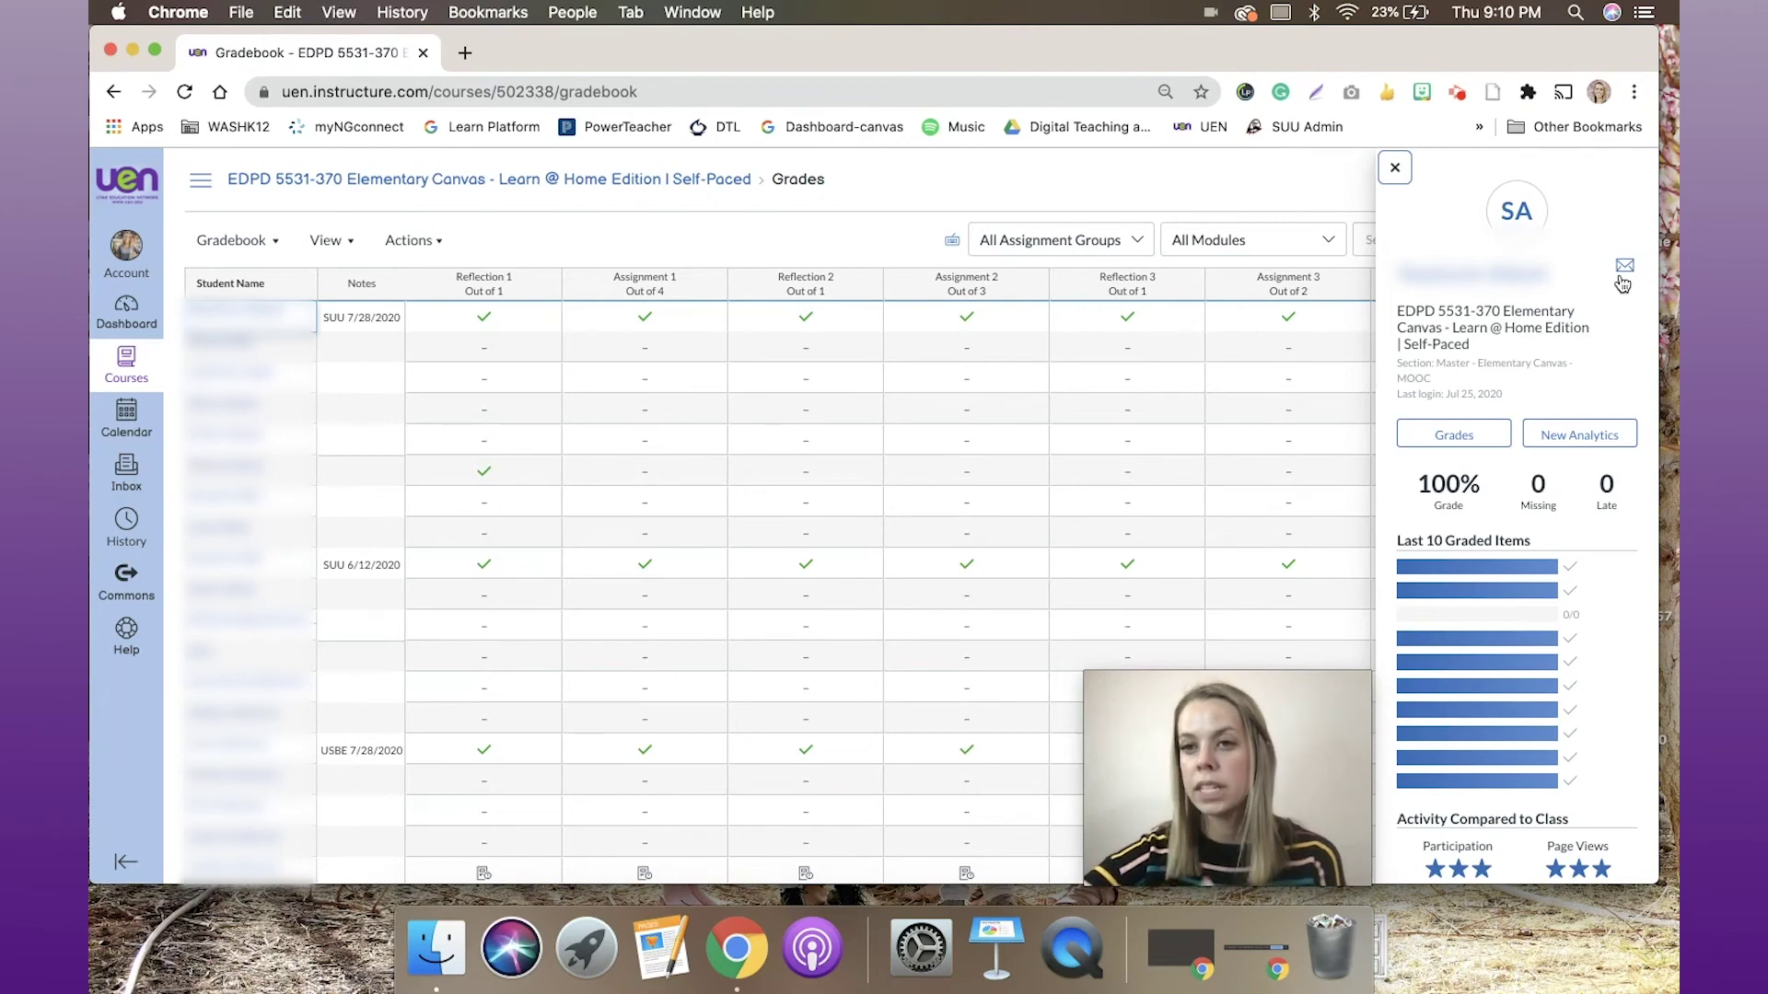
{"action": "left_click", "coordinate": [1395, 168]}
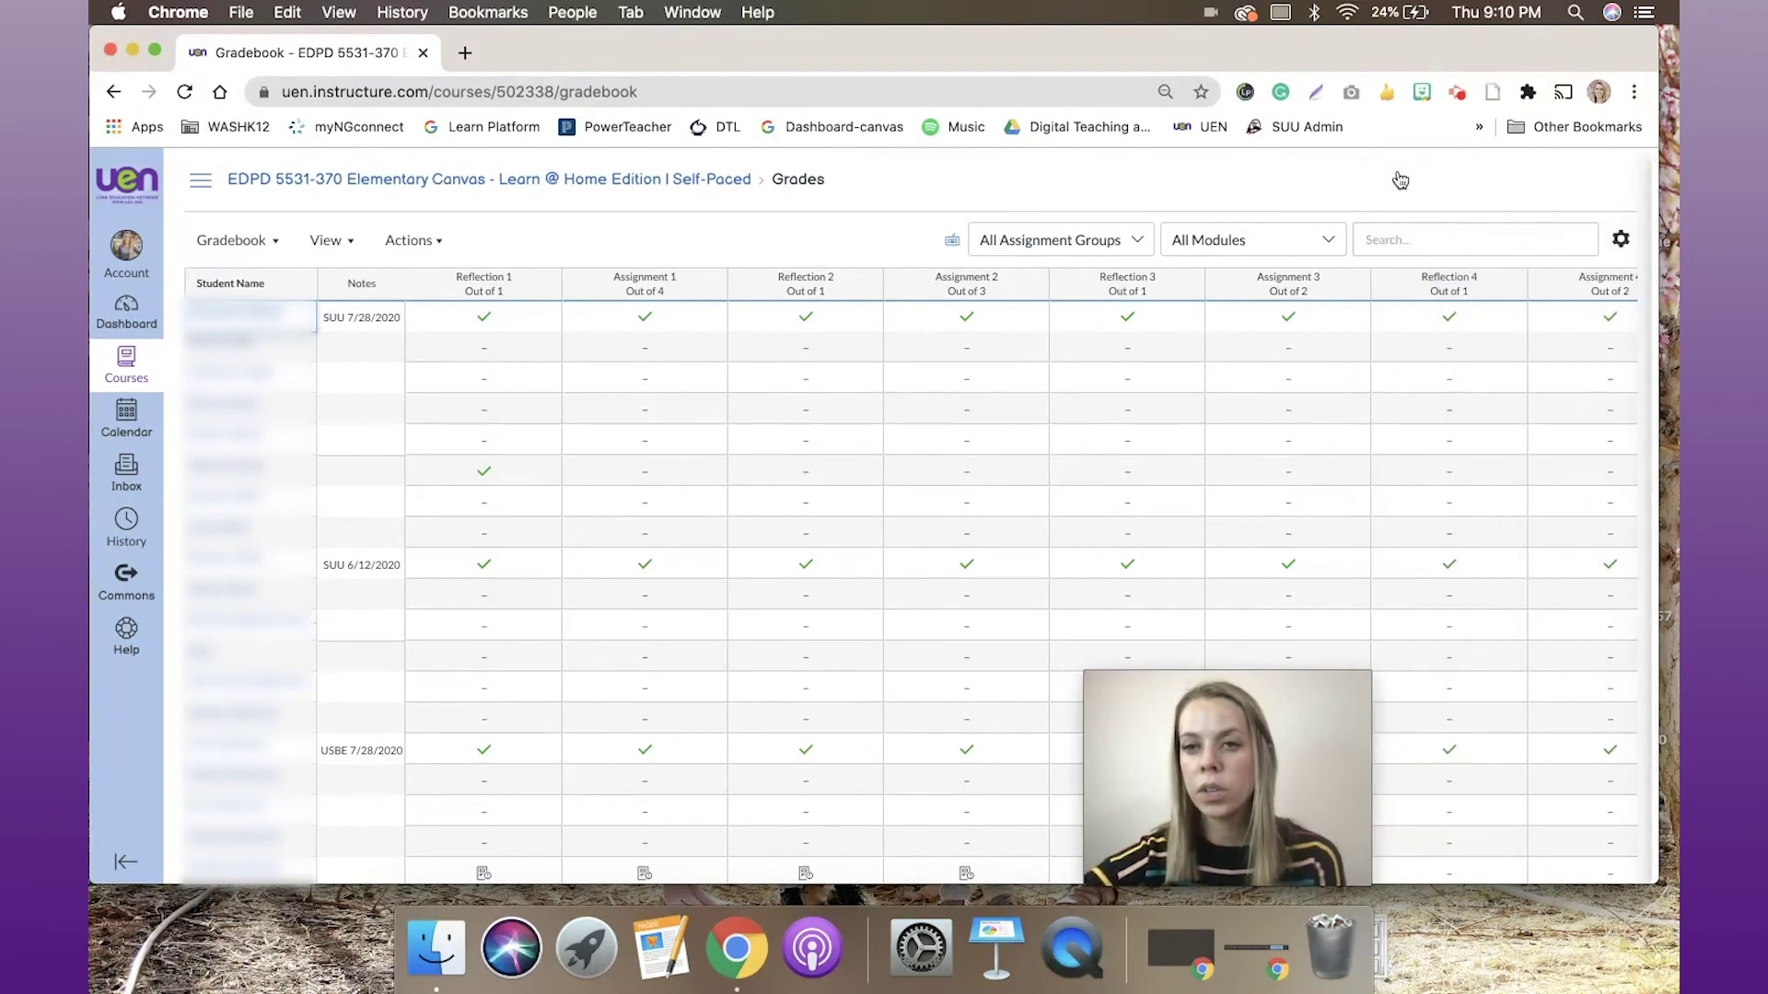